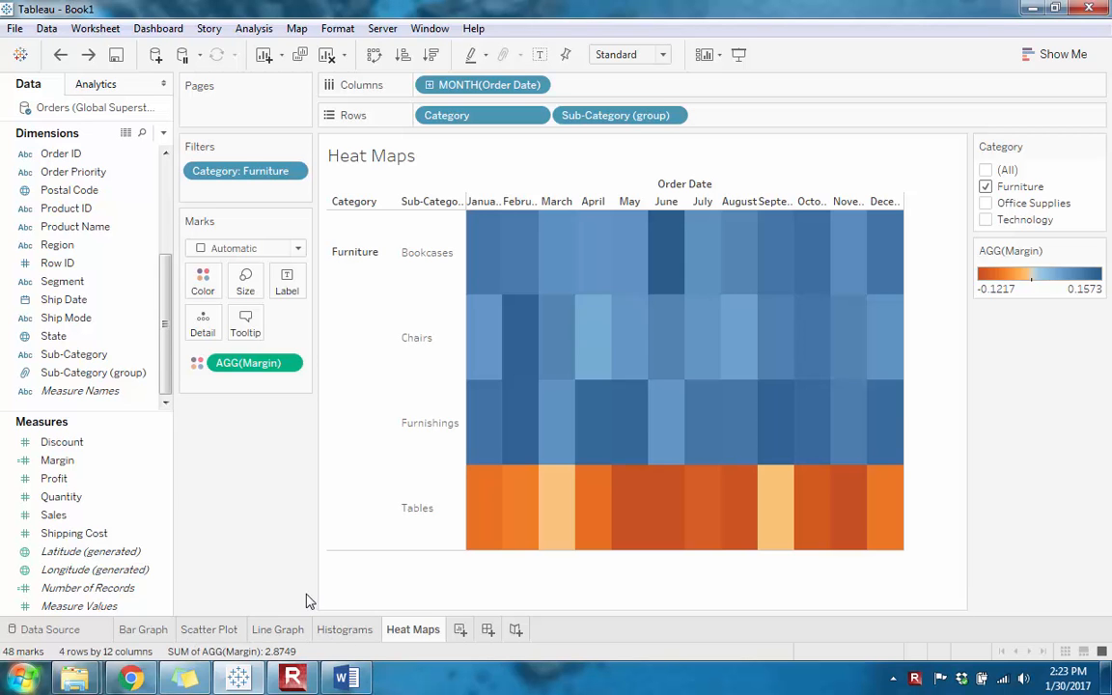
- Review the Bar Graph, Scatter Plot, Line Graph, Histograms and Heat Maps worksheets
left_click(144, 633)
left_click(217, 632)
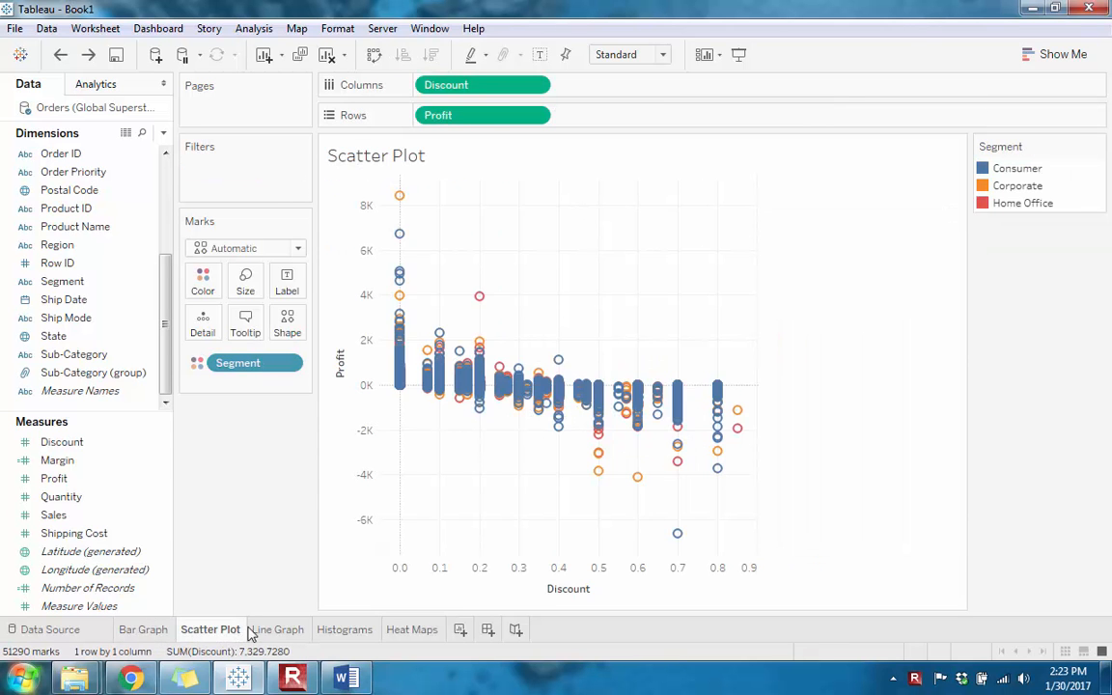
left_click(284, 632)
left_click(355, 632)
left_click(411, 633)
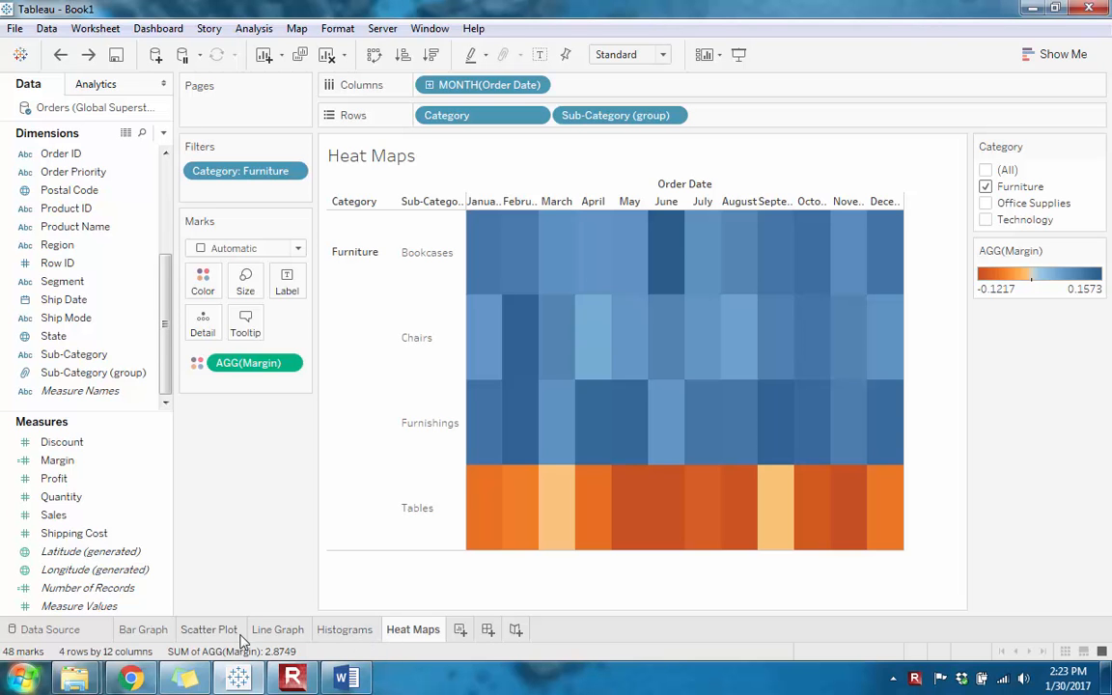
- Add a Segment filter with all values selected to the Scatter Plot worksheet and show its filter control
left_click(210, 629)
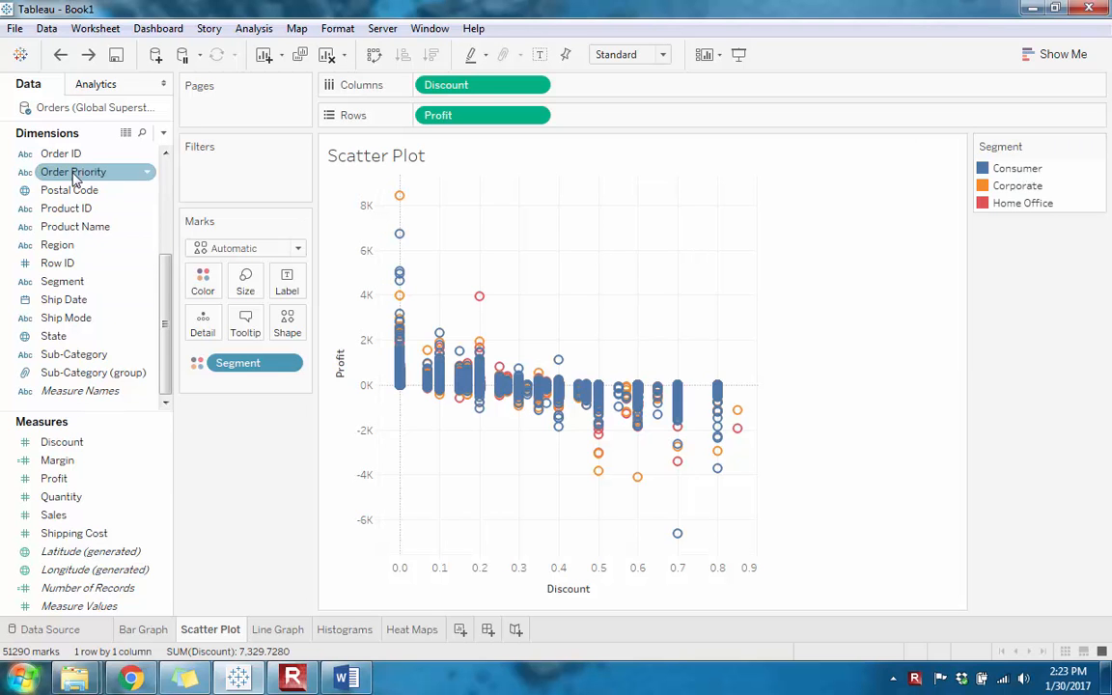
left_click_drag(77, 282, 243, 180)
left_click(411, 389)
left_click(568, 543)
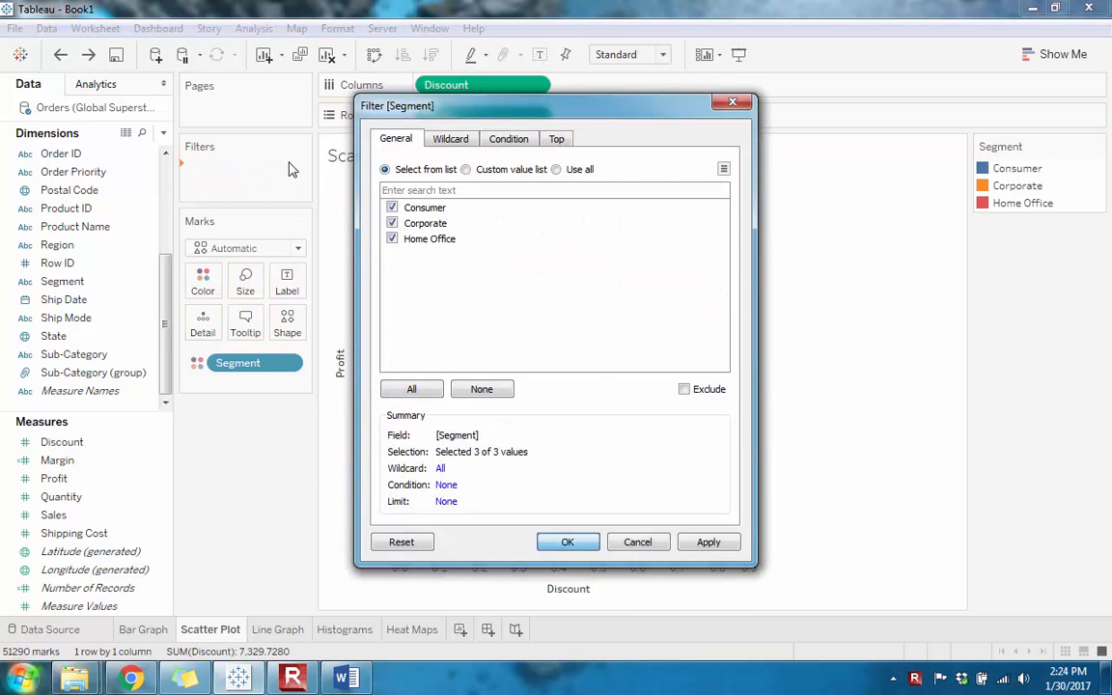
left_click(293, 171)
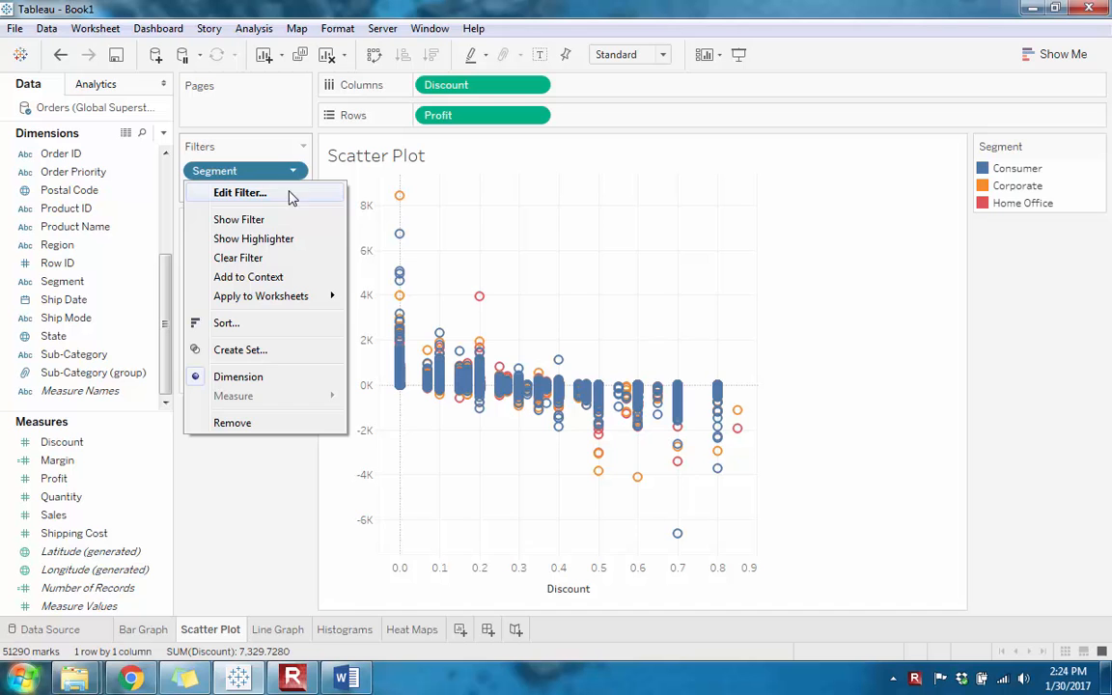
left_click(239, 220)
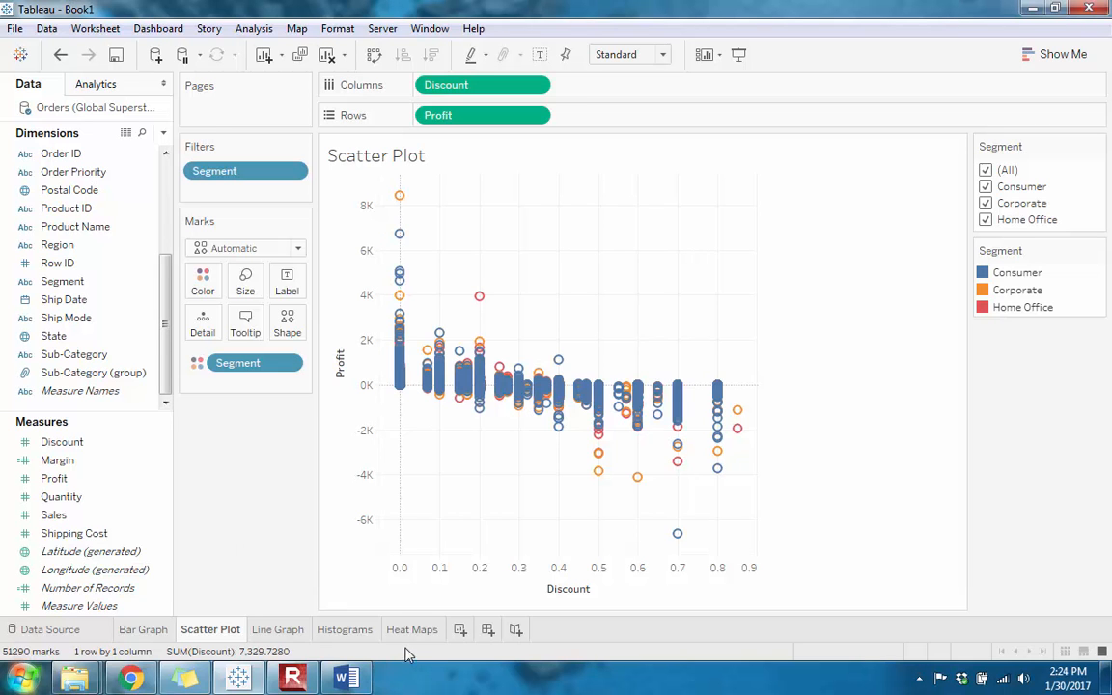
- Create a new dashboard in the workbook
left_click(503, 691)
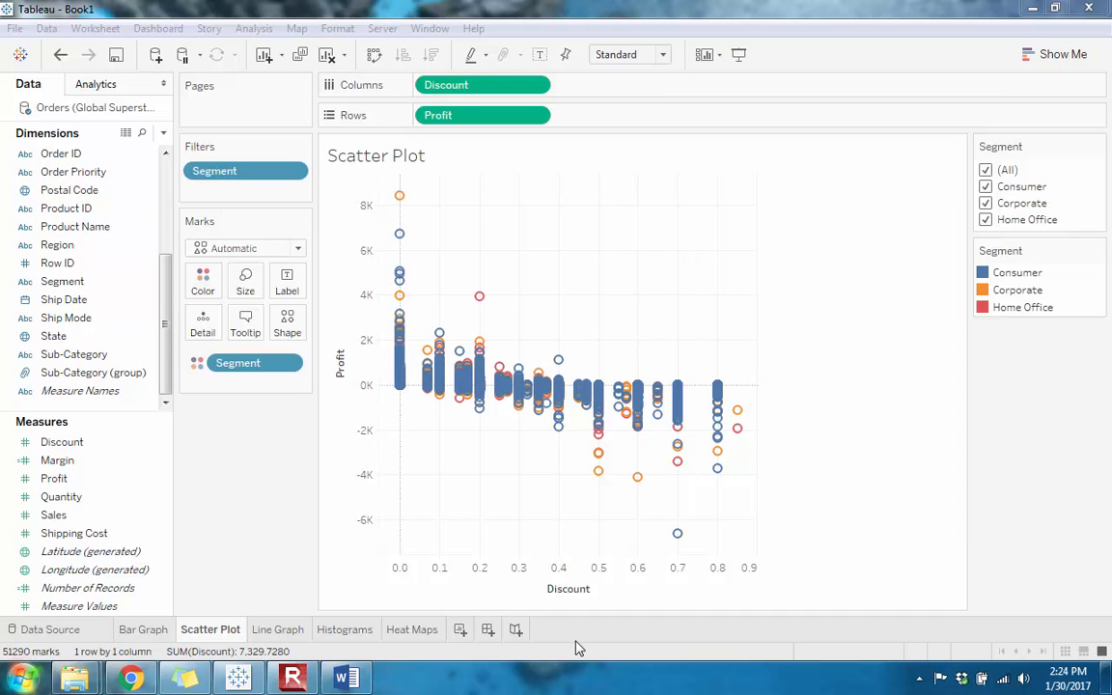
left_click(489, 634)
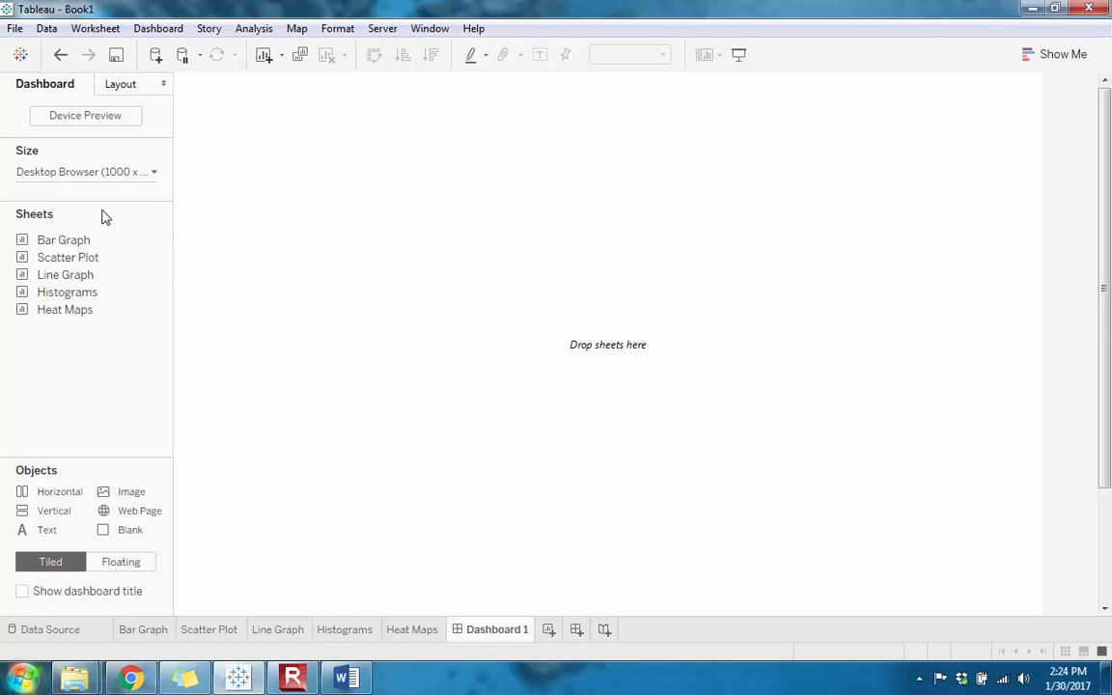
- Examine the fixed-size presets available for the dashboard
left_click(152, 173)
left_click(153, 174)
left_click(152, 174)
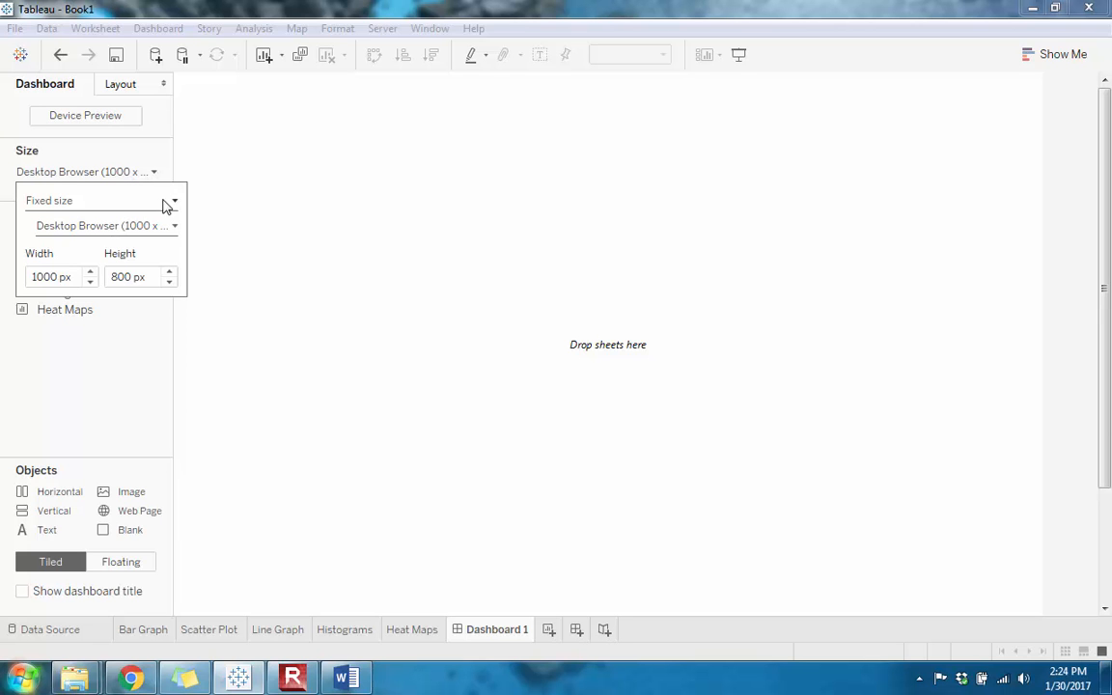
left_click(175, 228)
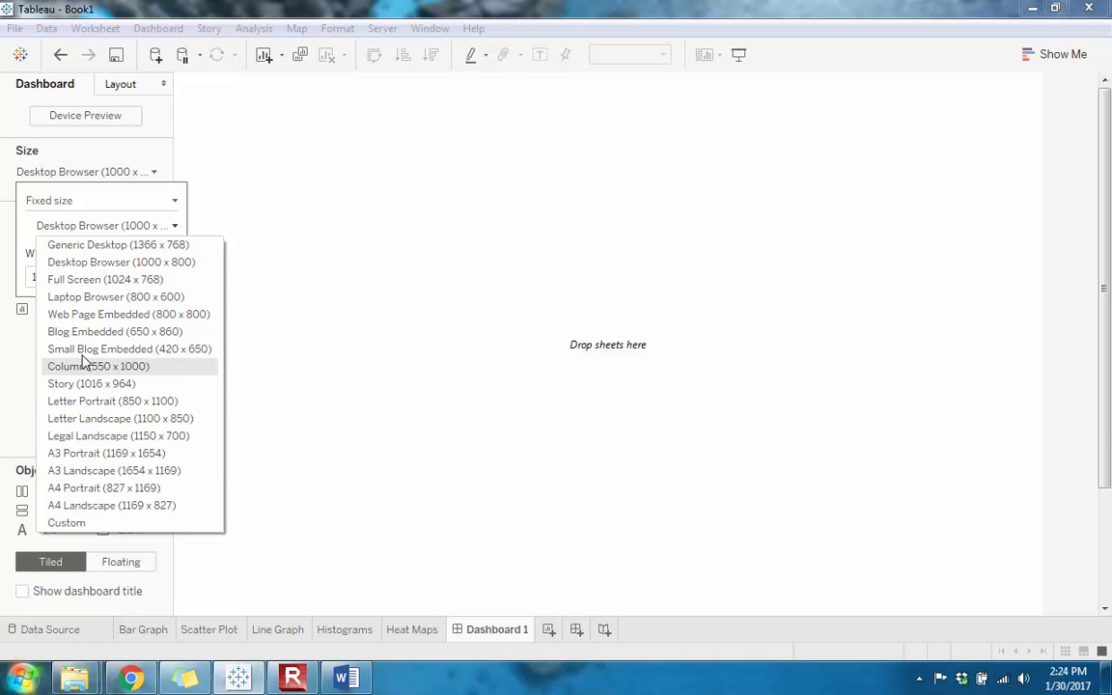
left_click(206, 173)
left_click(152, 173)
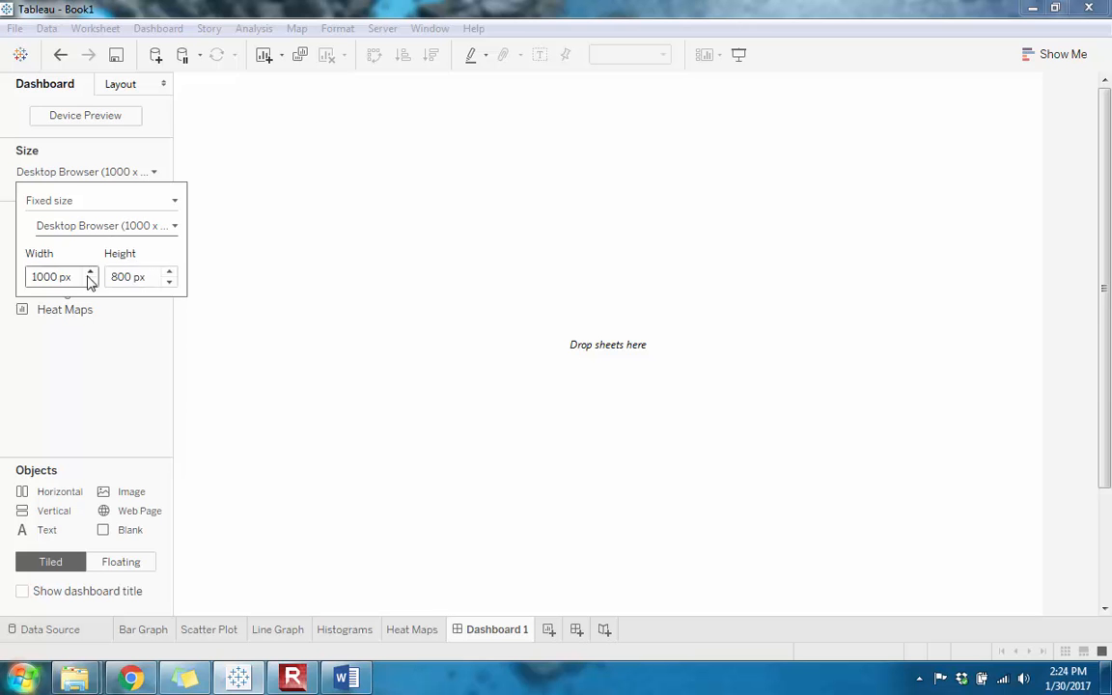
left_click(176, 226)
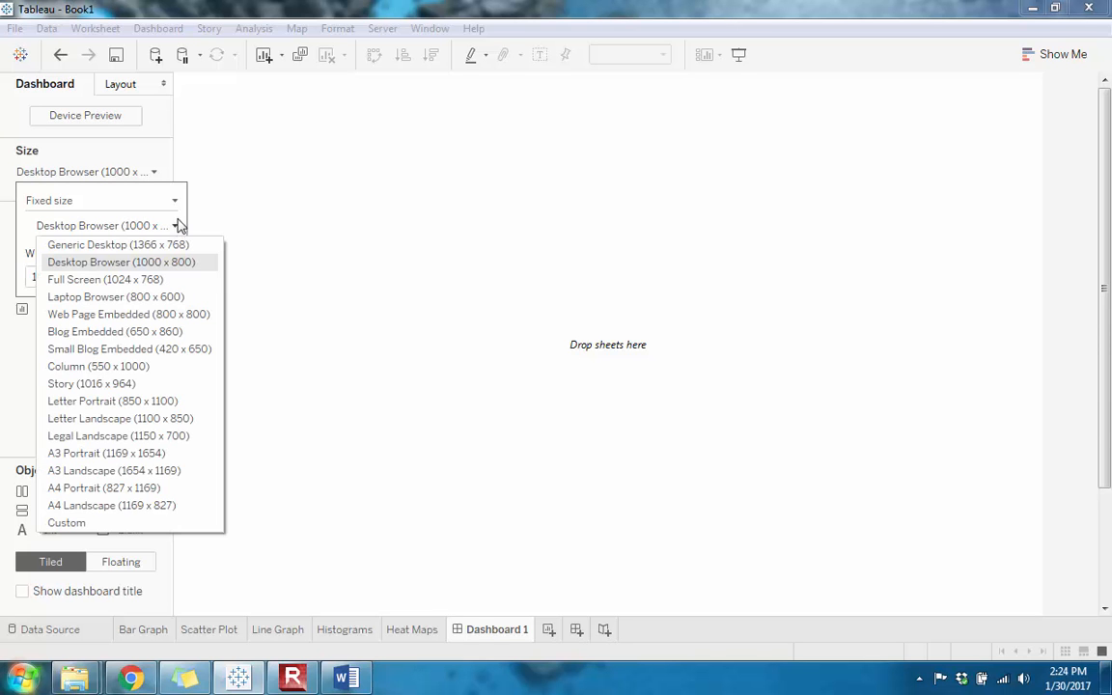
left_click(224, 189)
- Set the dashboard size to Automatic
left_click(152, 175)
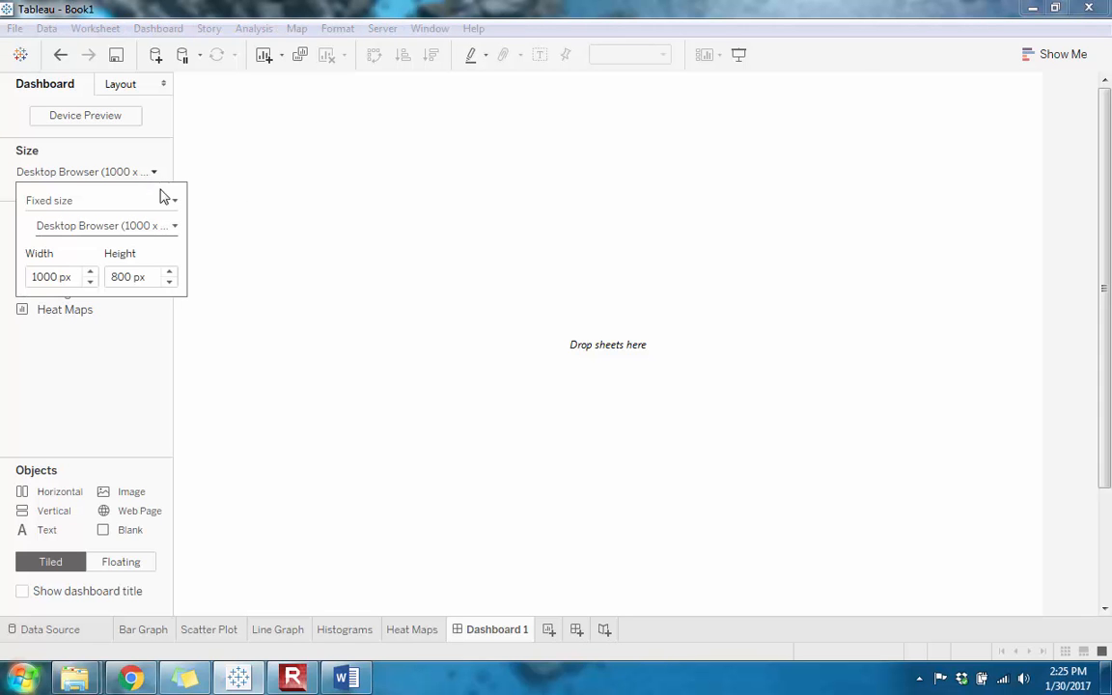
left_click(175, 203)
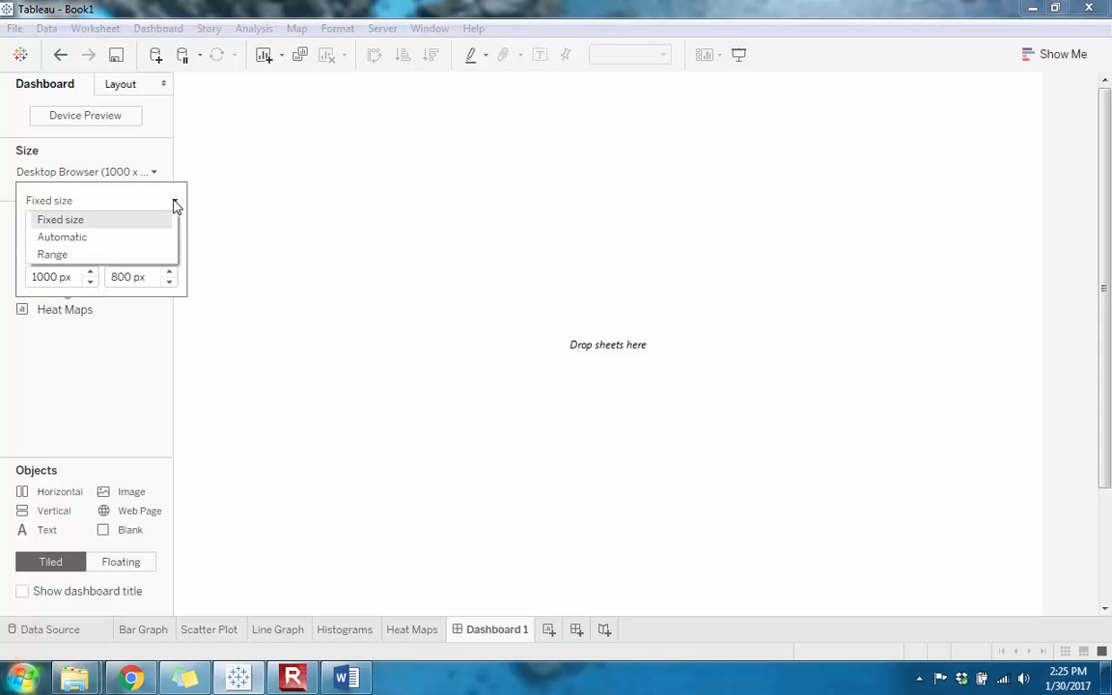
left_click(43, 243)
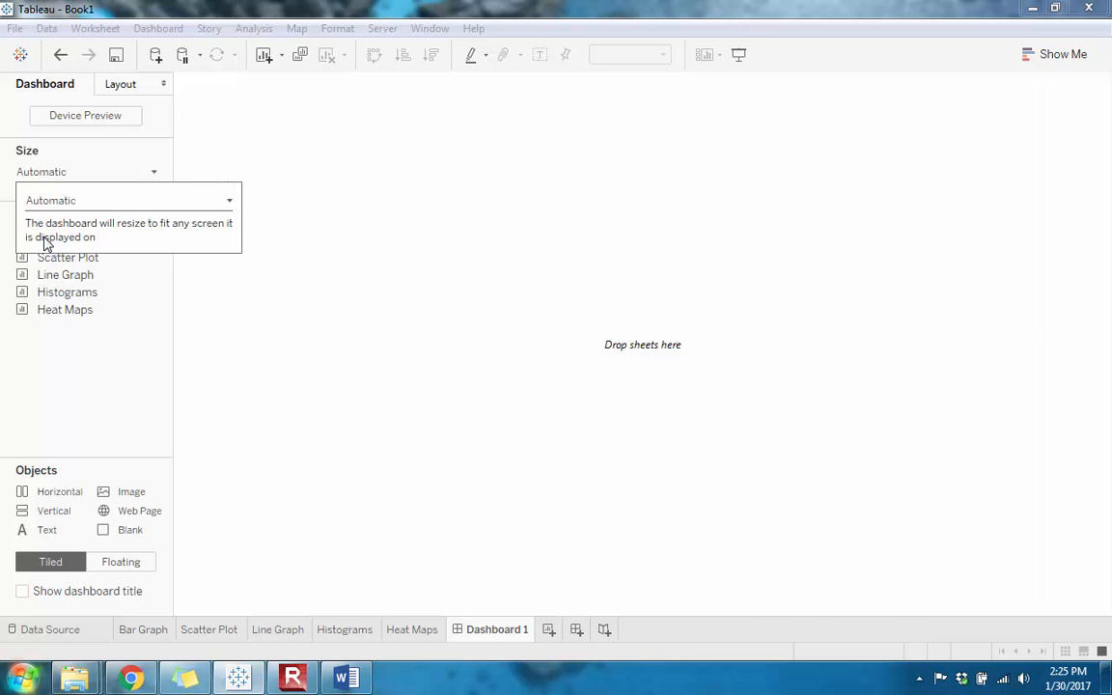
left_click(380, 195)
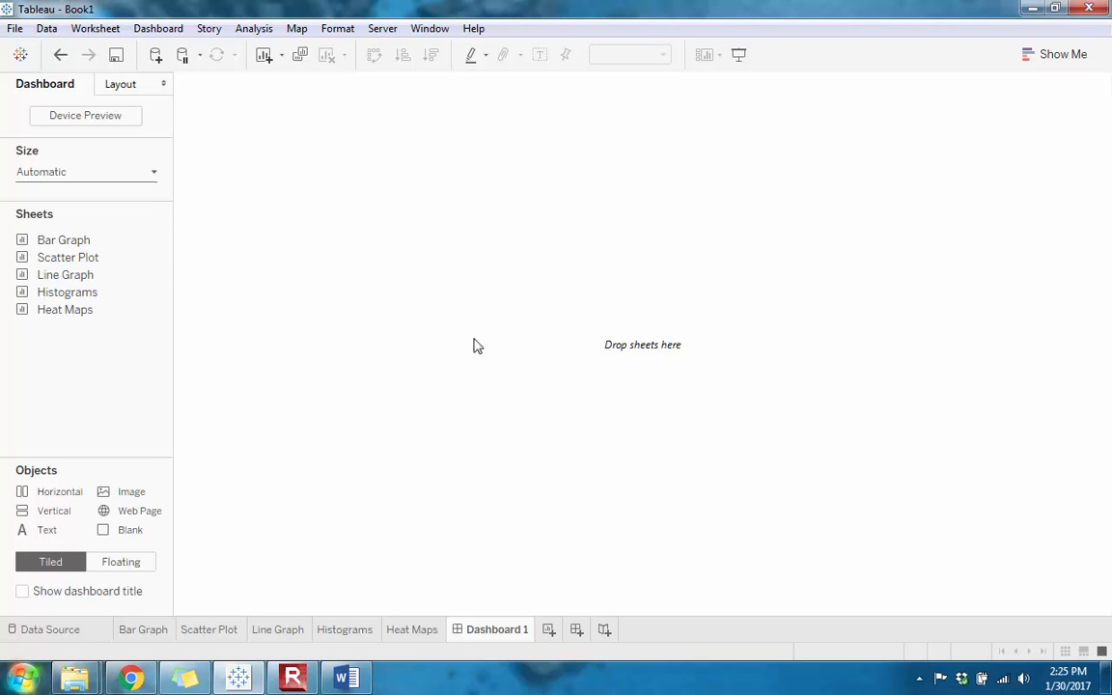
- Add the Bar Graph sheet to the dashboard and place the Scatter Plot sheet tiled across the lower half beneath it
double_click(36, 240)
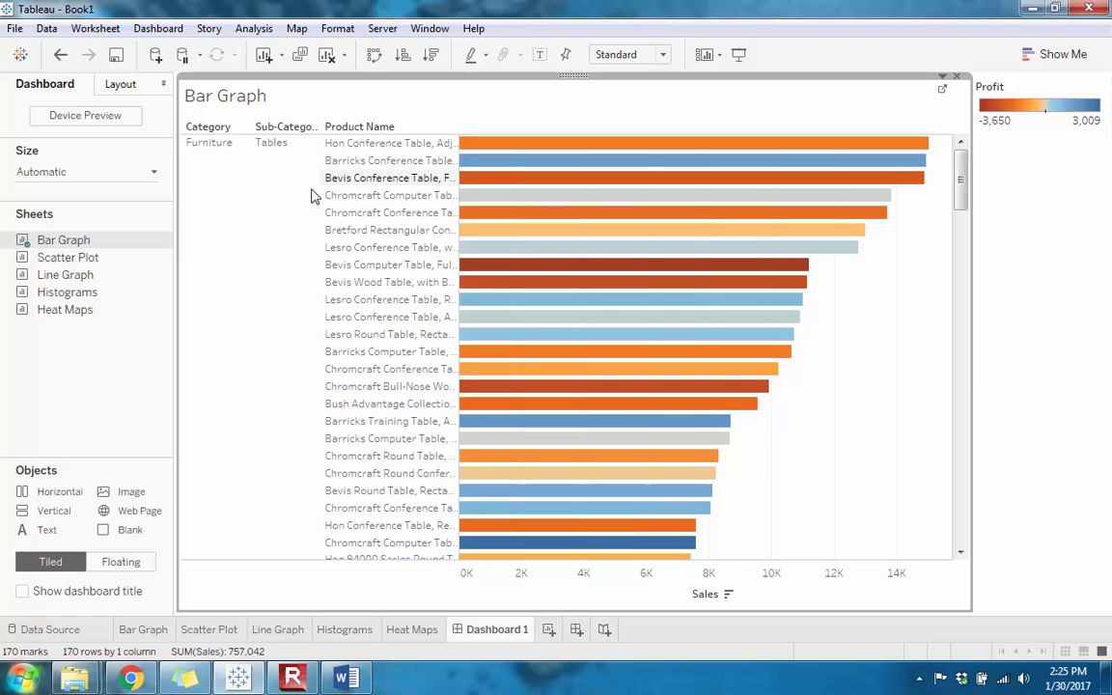
mouse_move(55, 258)
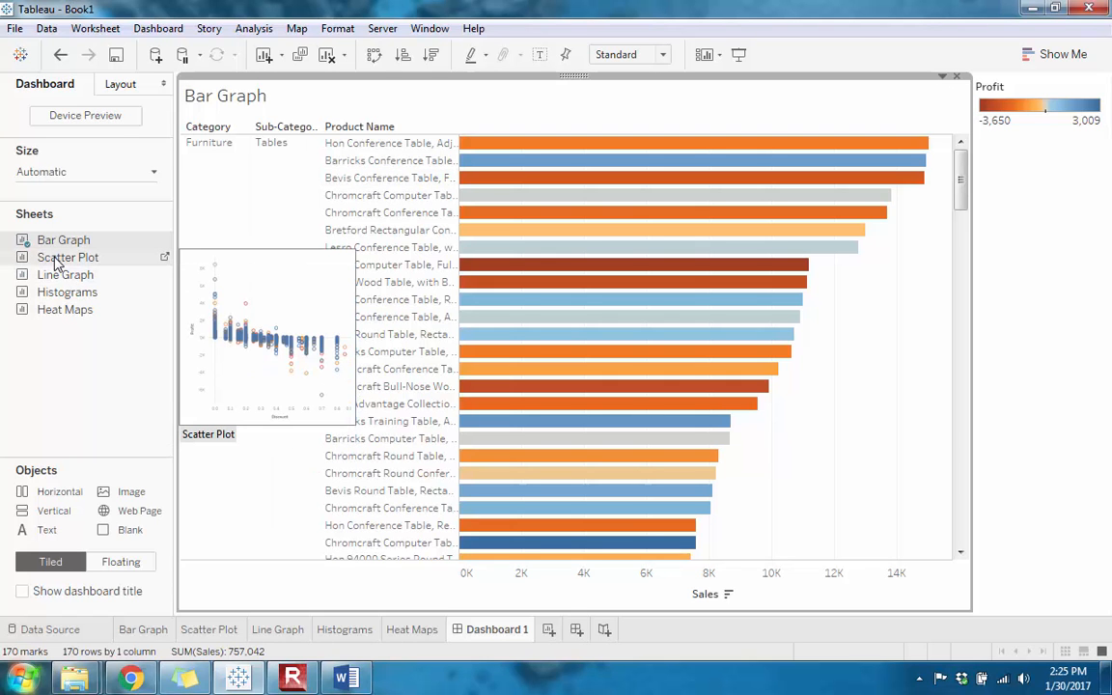
left_click_drag(55, 260, 429, 521)
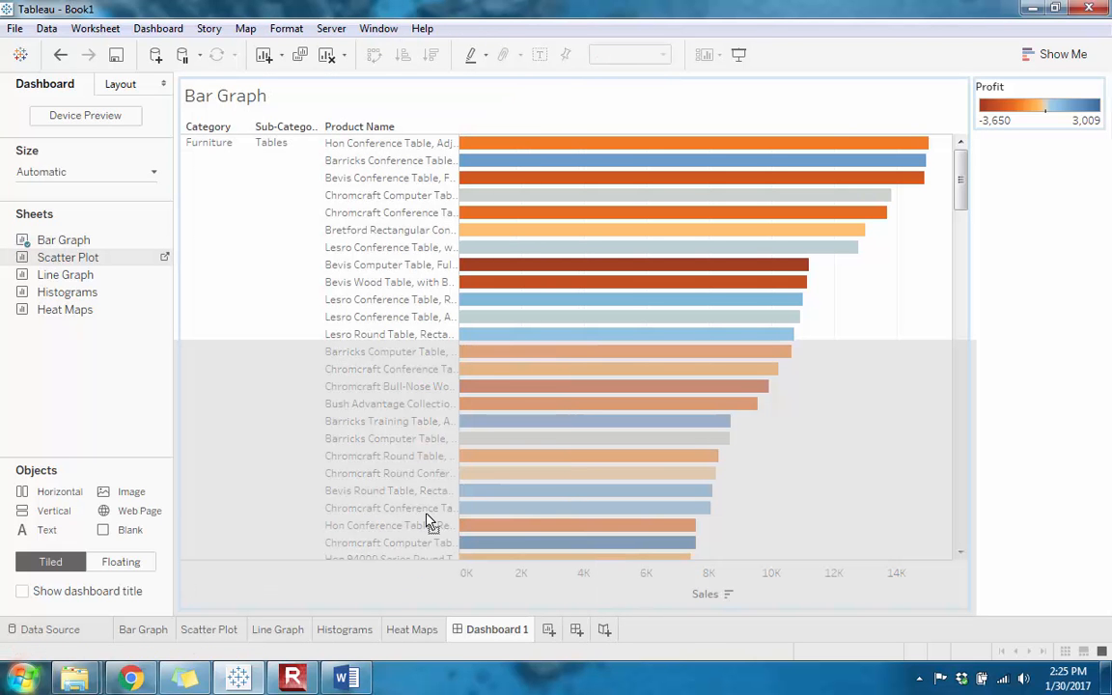
left_click_drag(429, 521, 430, 521)
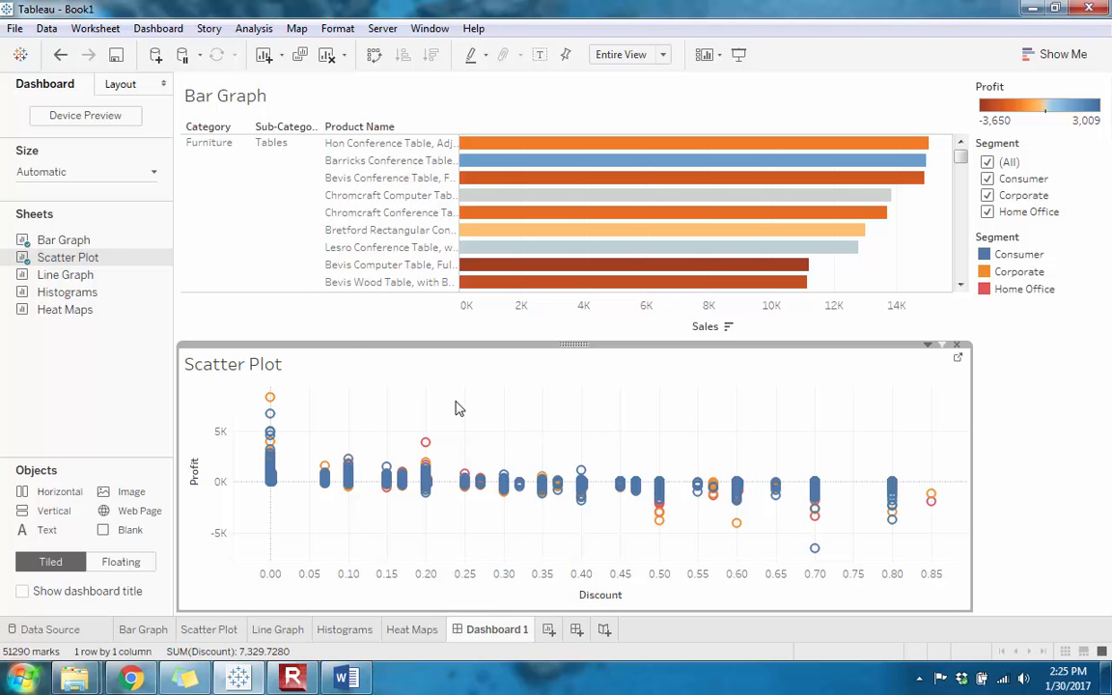
- Place the Histograms sheet tiled to the right of the Scatter Plot in the dashboard's lower half
mouse_move(67, 295)
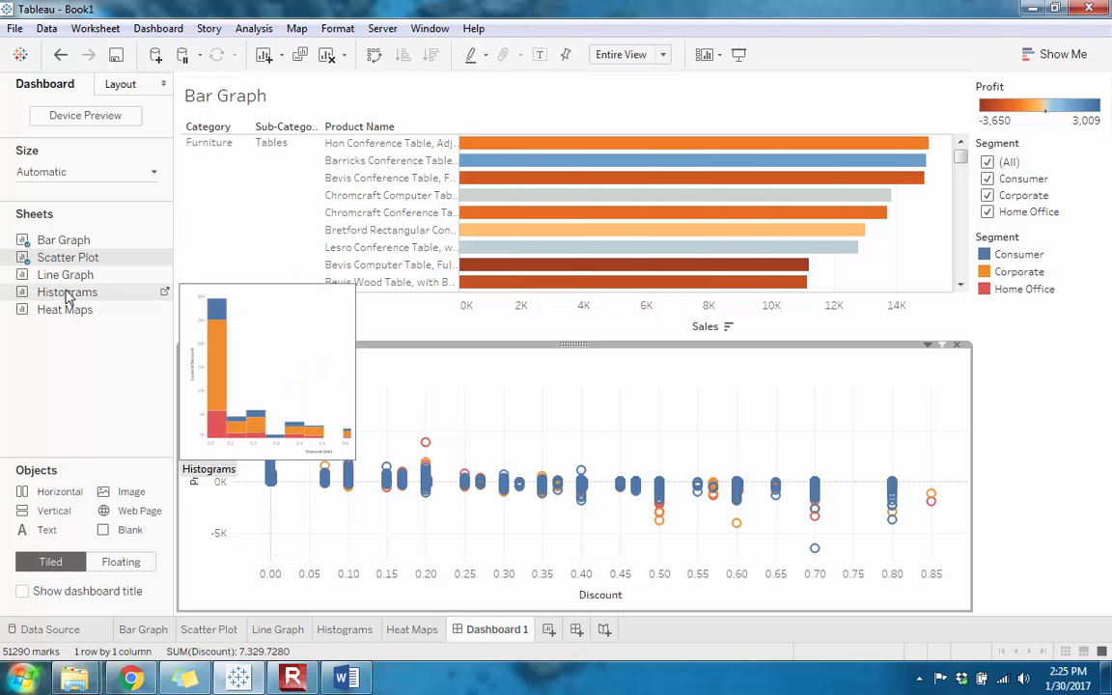
left_click_drag(67, 296, 797, 521)
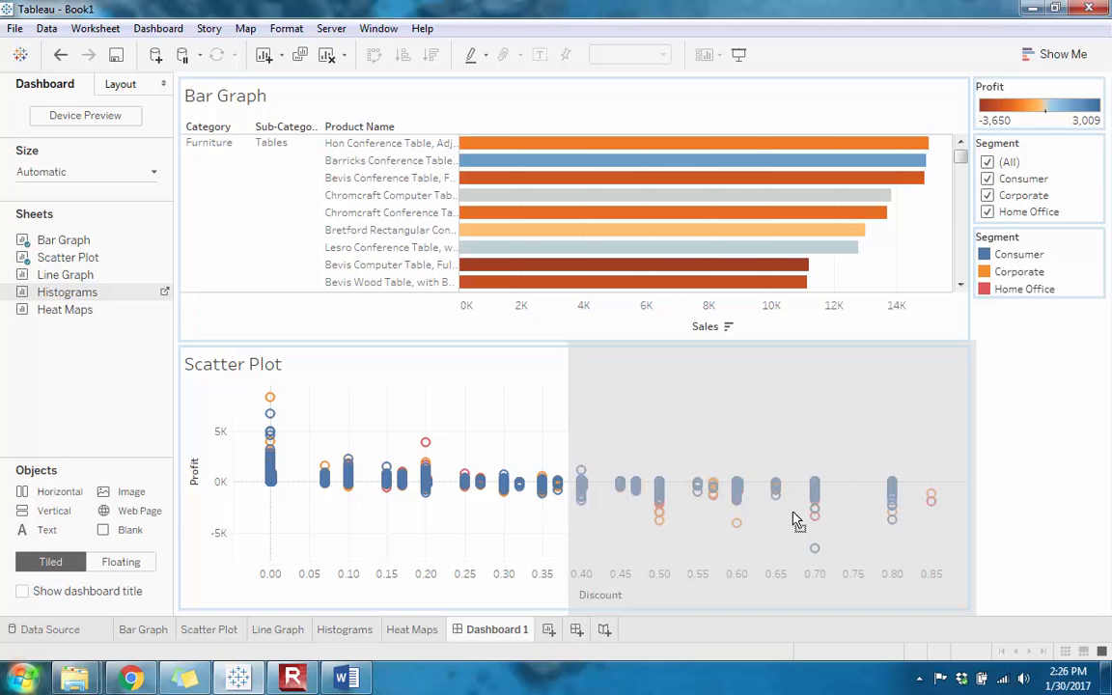
left_click_drag(796, 521, 794, 518)
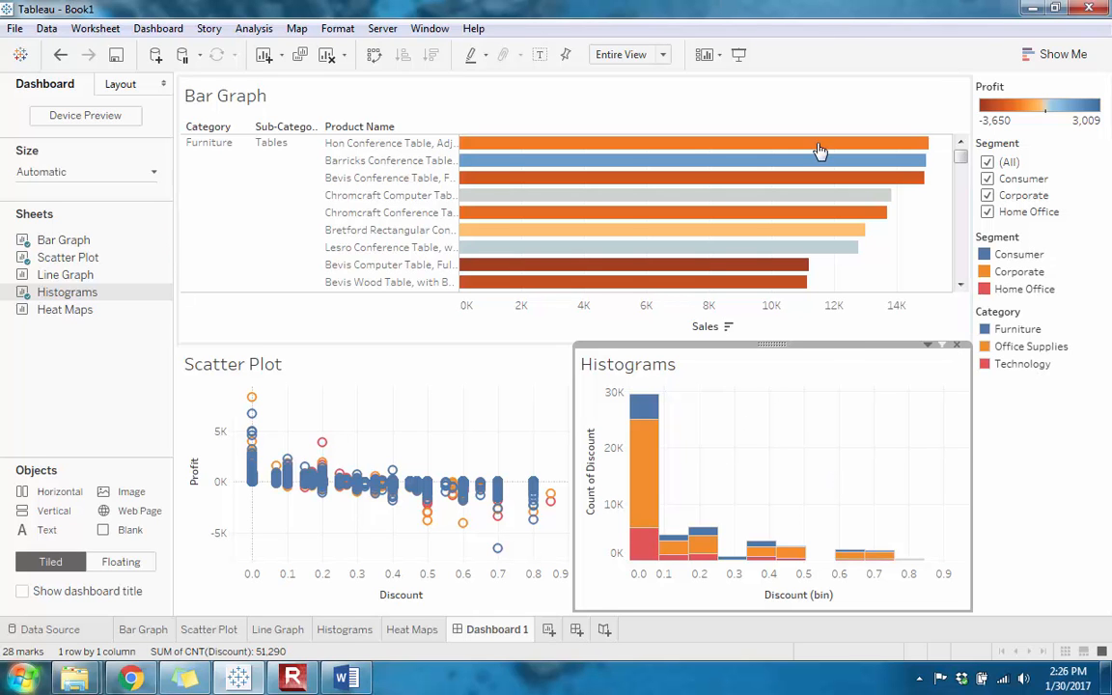
left_click(1061, 524)
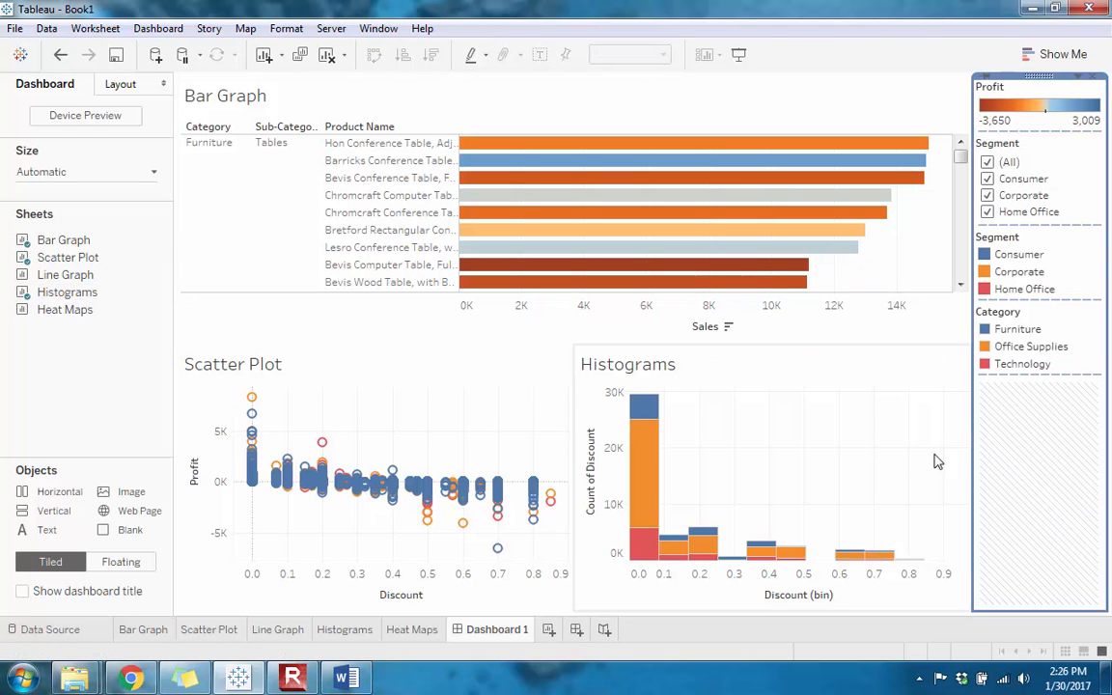
left_click(927, 85)
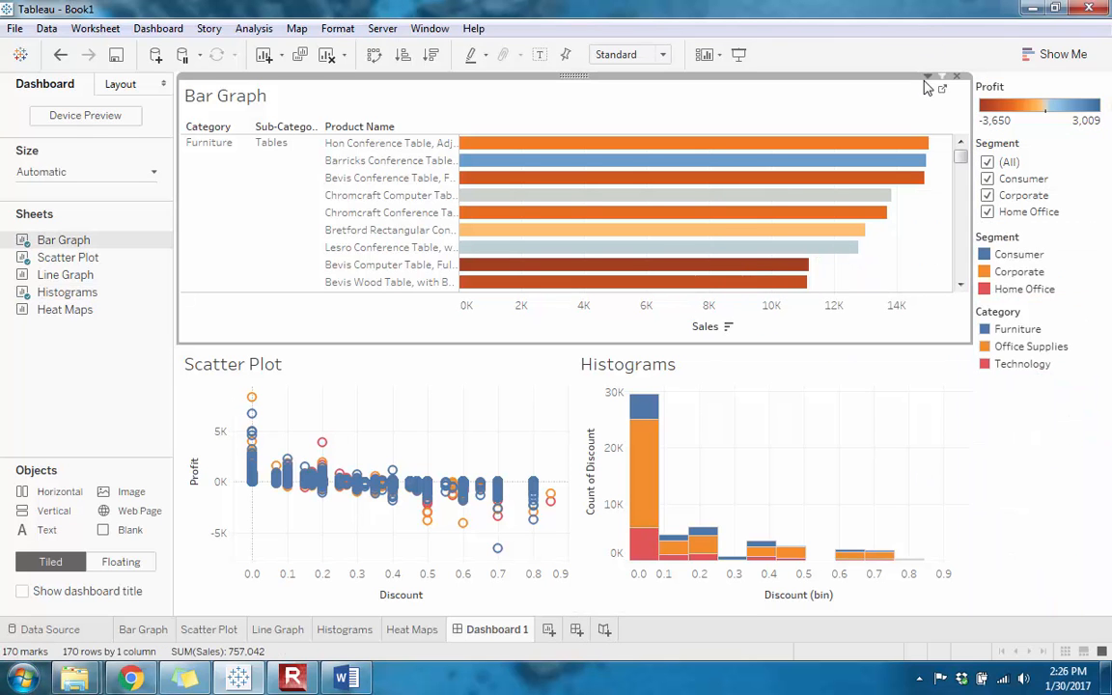
left_click(1042, 521)
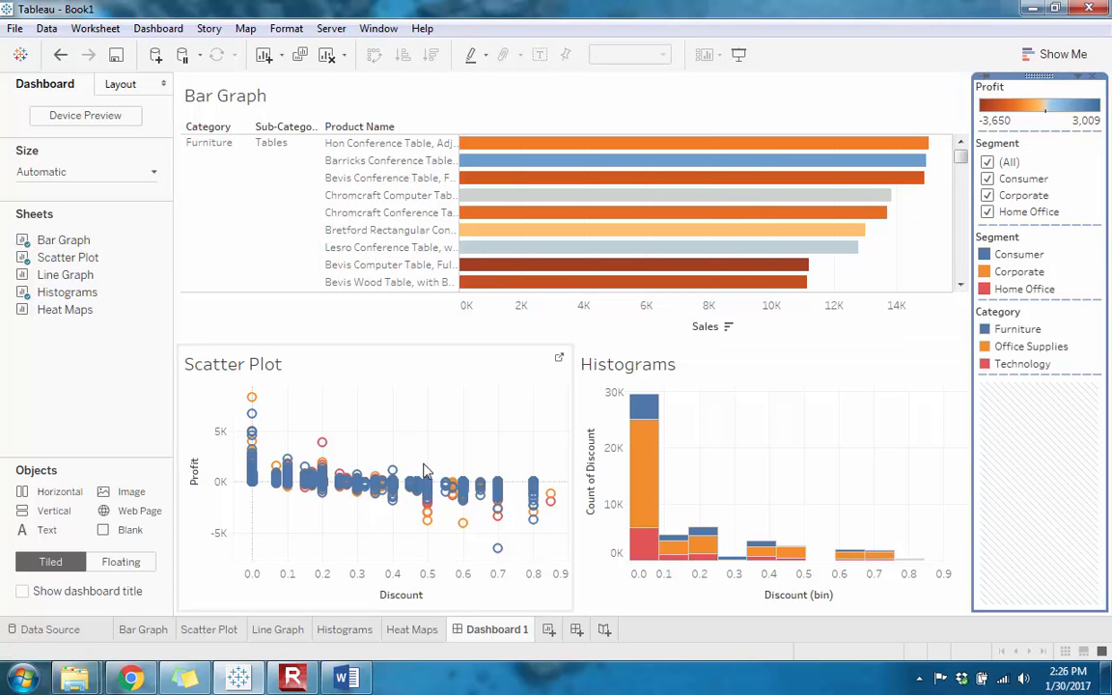
mouse_move(502, 526)
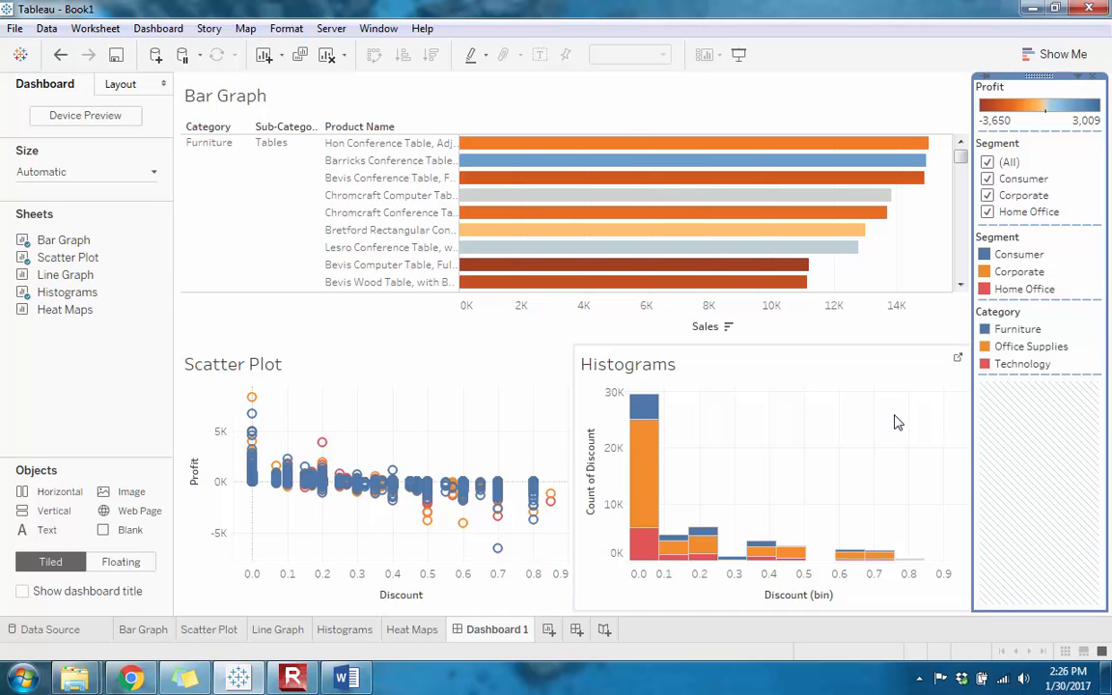
left_click(1025, 78)
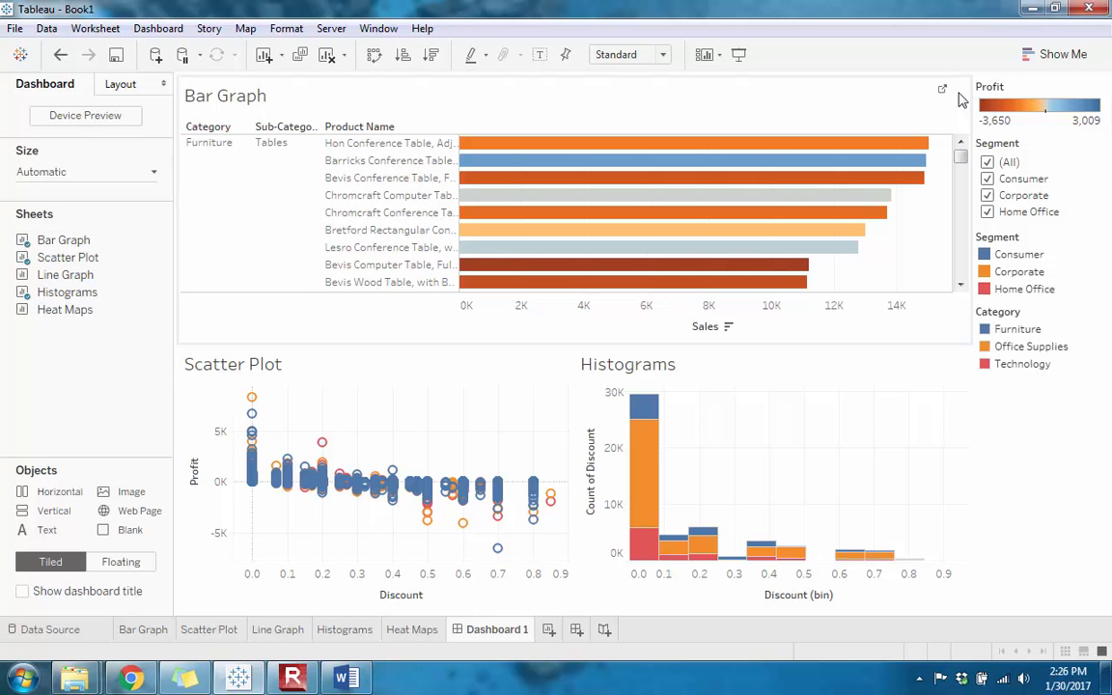
left_click(962, 100)
- Try the Profit legend floating over the Bar Graph's upper right corner and tiled above the Bar Graph, undoing each placement
left_click(1028, 89)
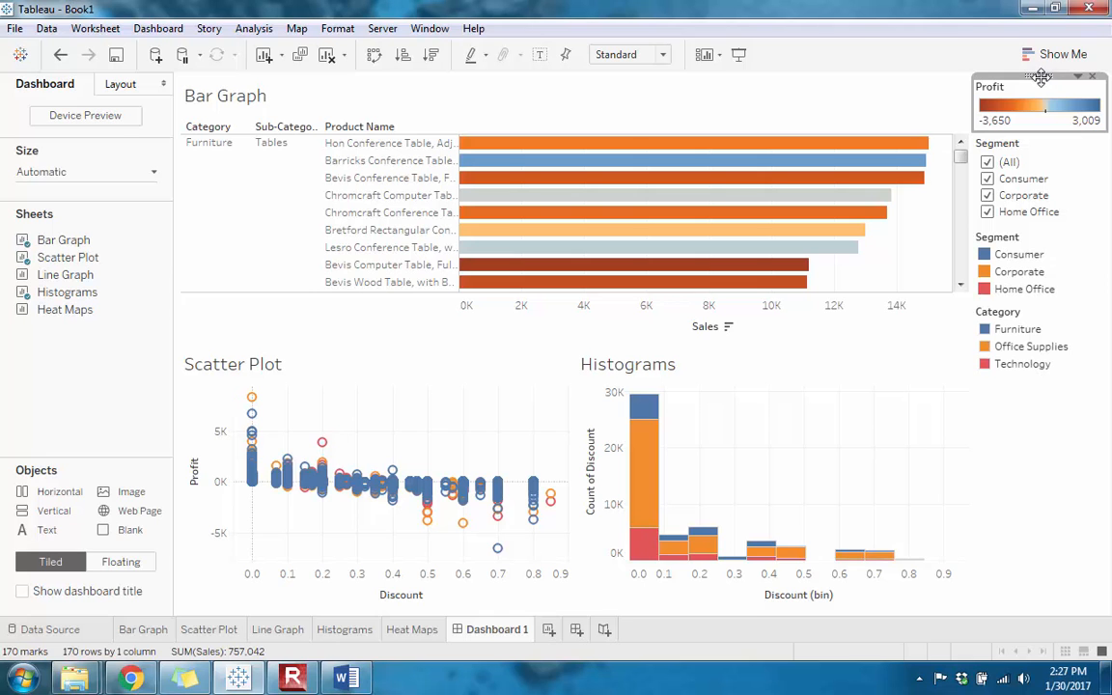
left_click_drag(1040, 78, 891, 84)
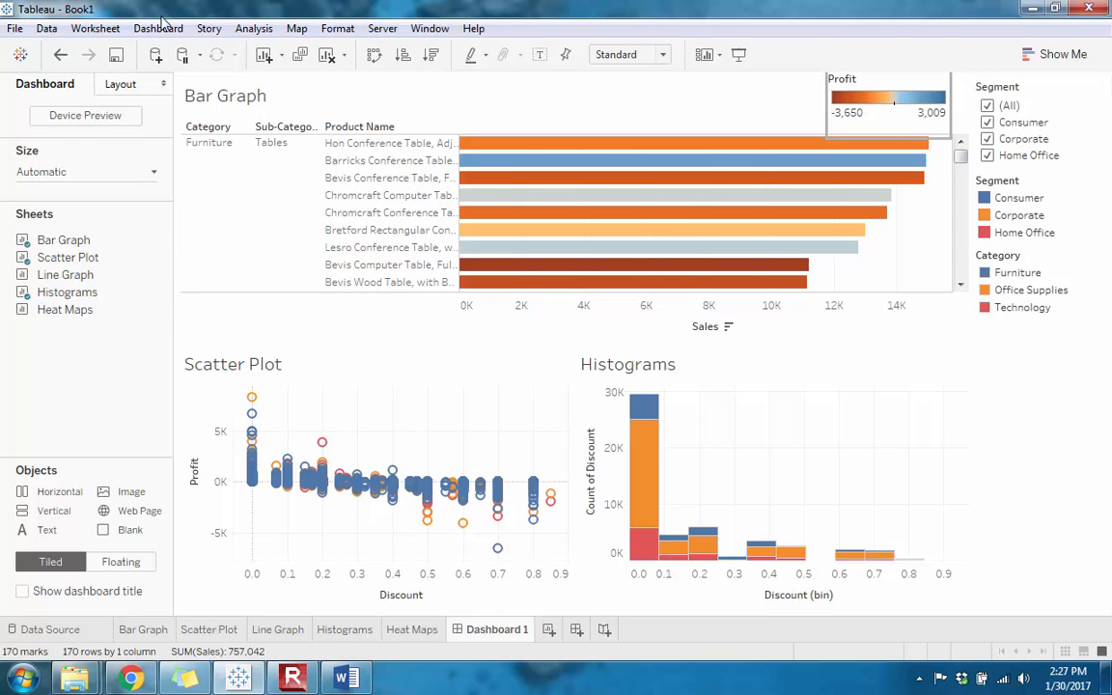
left_click(58, 54)
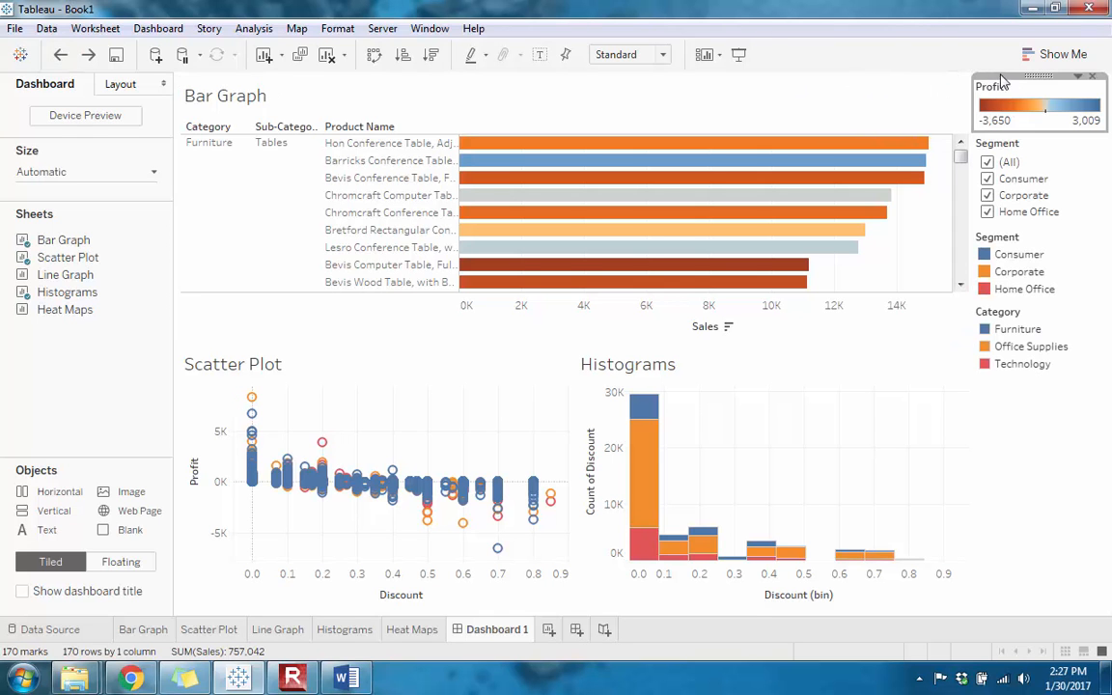
left_click_drag(1038, 76, 807, 83)
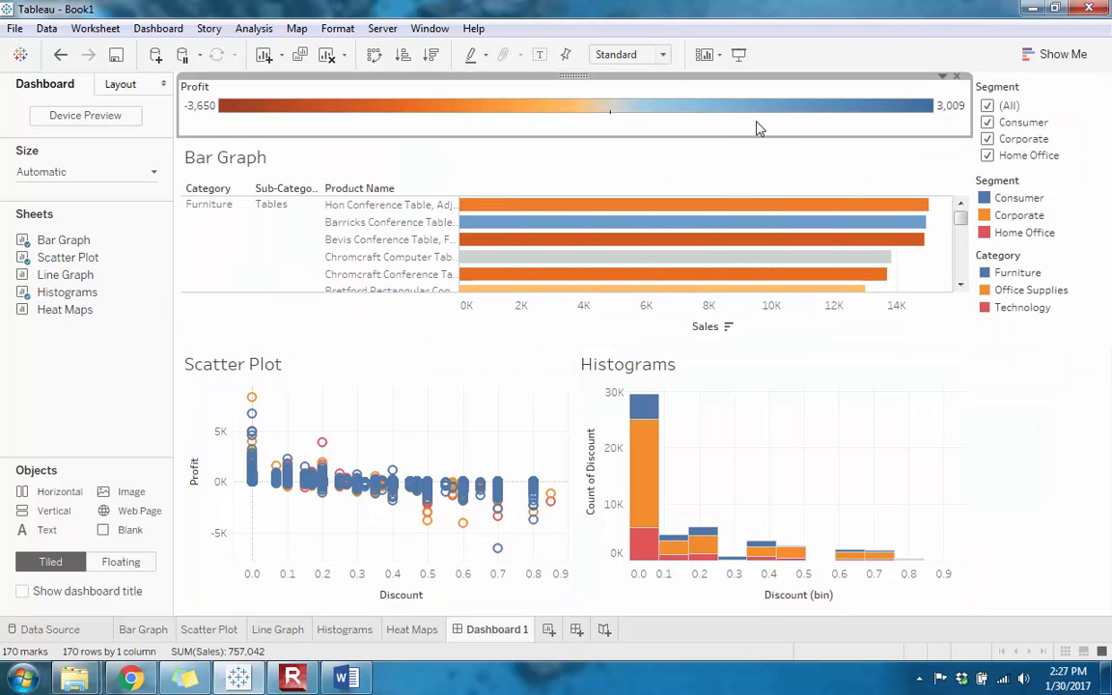
left_click(60, 60)
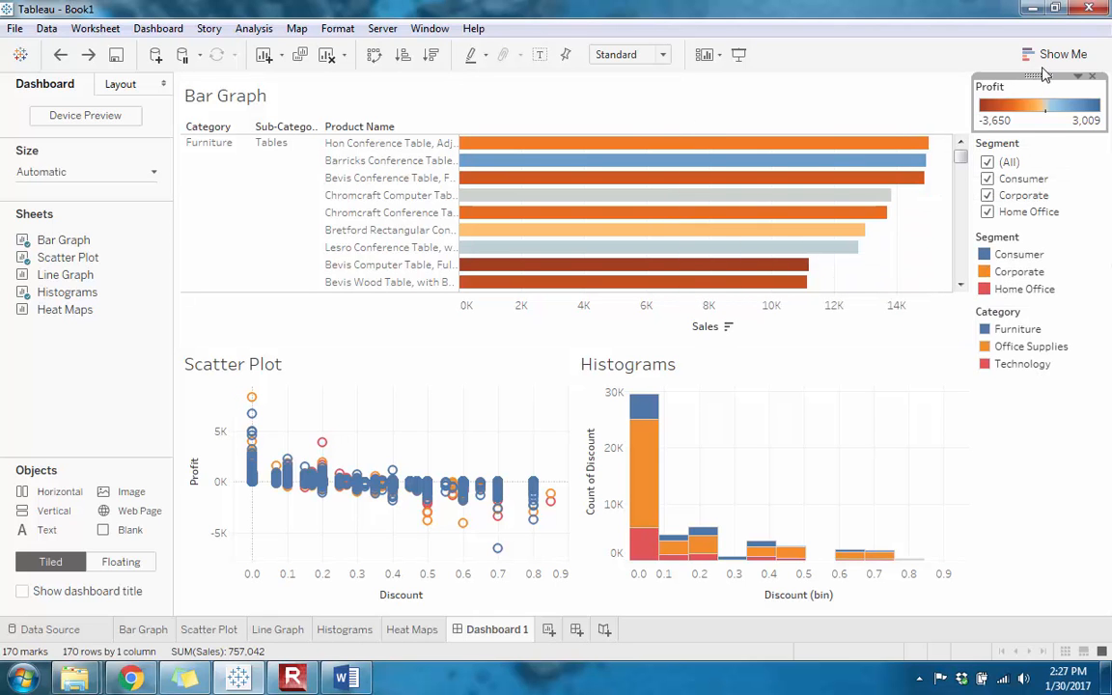
- Move the Profit legend out of the legend container to float over the Bar Graph's upper right corner
left_click_drag(1043, 75, 891, 75)
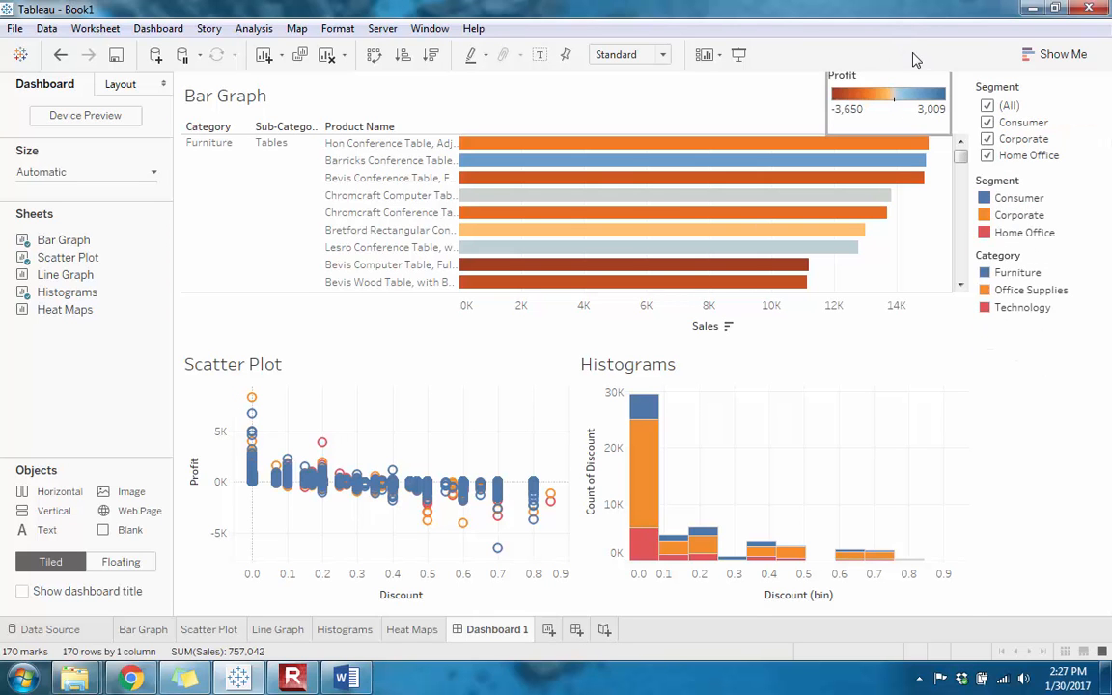
left_click(1012, 434)
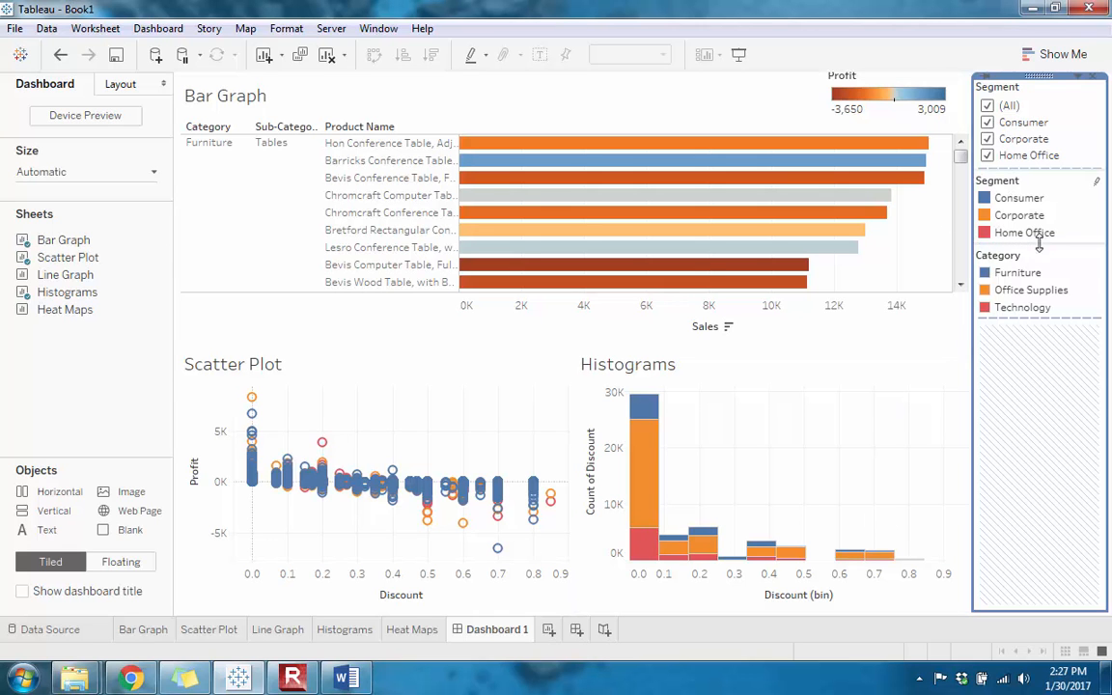
- Move the Segment colour legend out of the legend container to float above the Scatter Plot
left_click(1004, 182)
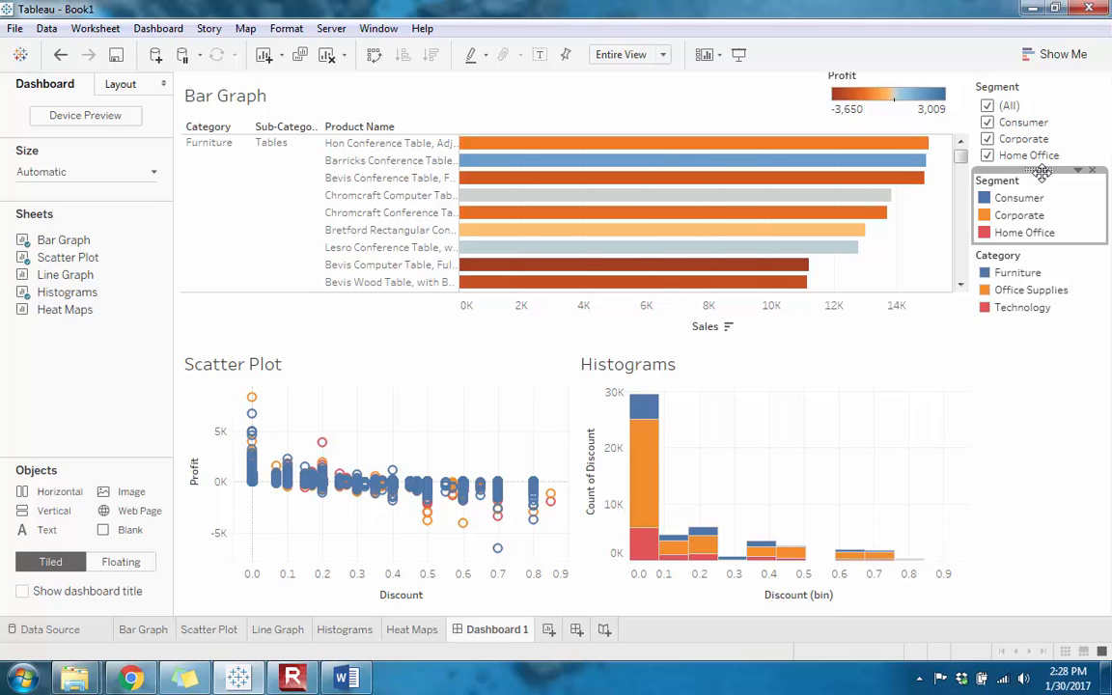
left_click_drag(1040, 169, 462, 323)
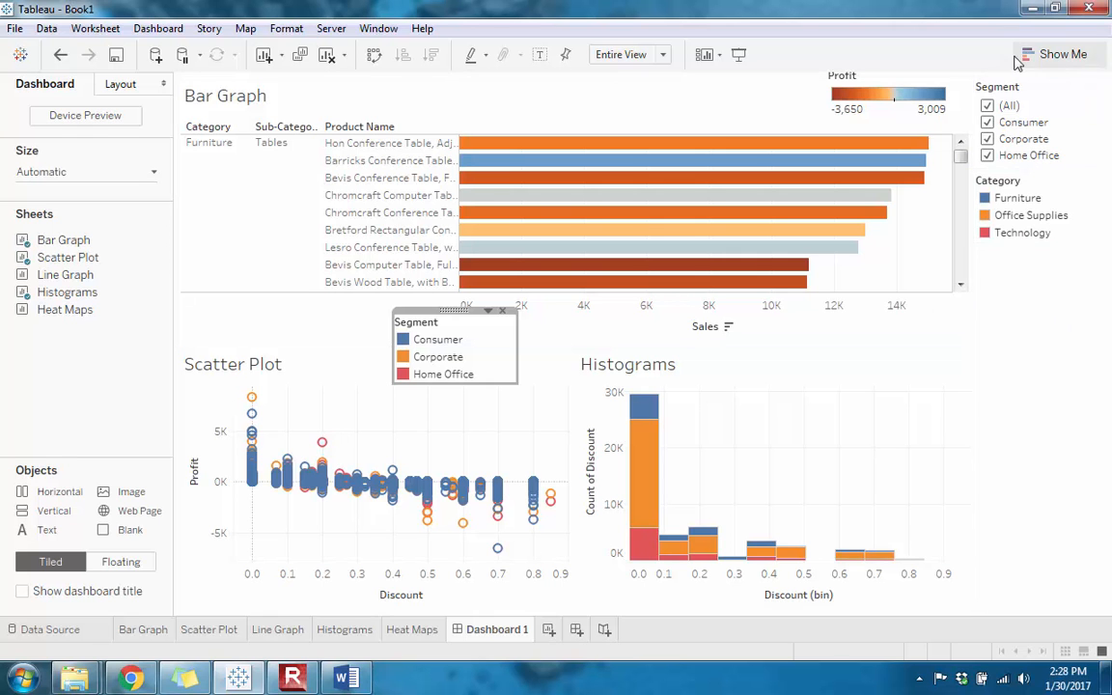
left_click(1038, 446)
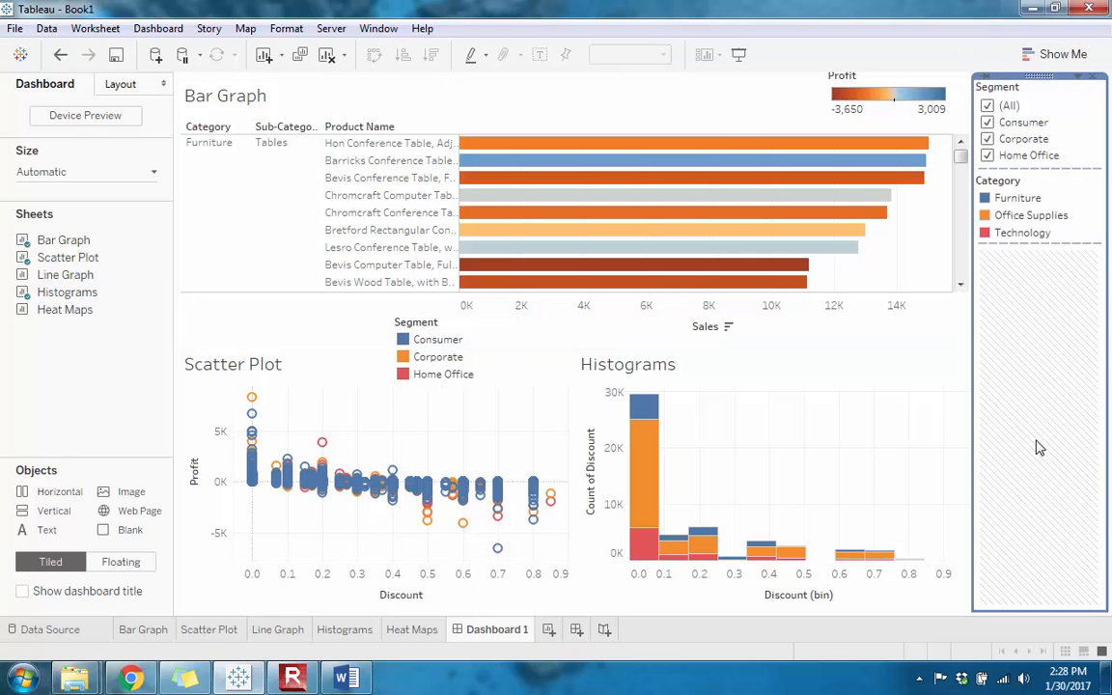
- Change the Segment filter to a Single Value (dropdown) and set it to (All)
left_click(1031, 94)
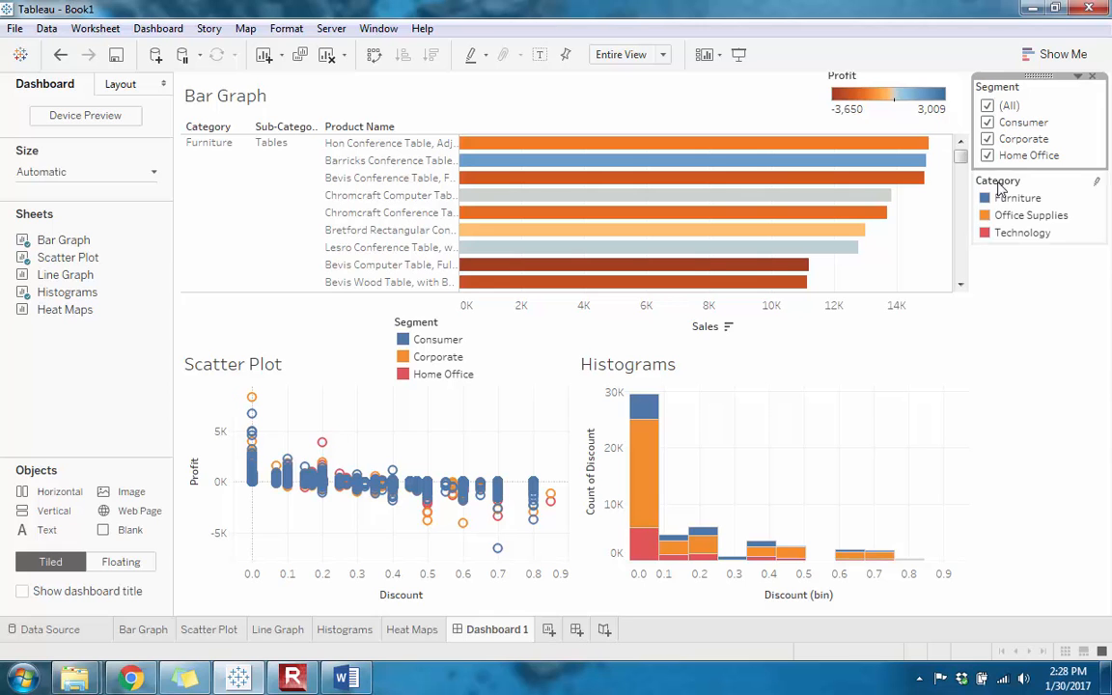
left_click(987, 122)
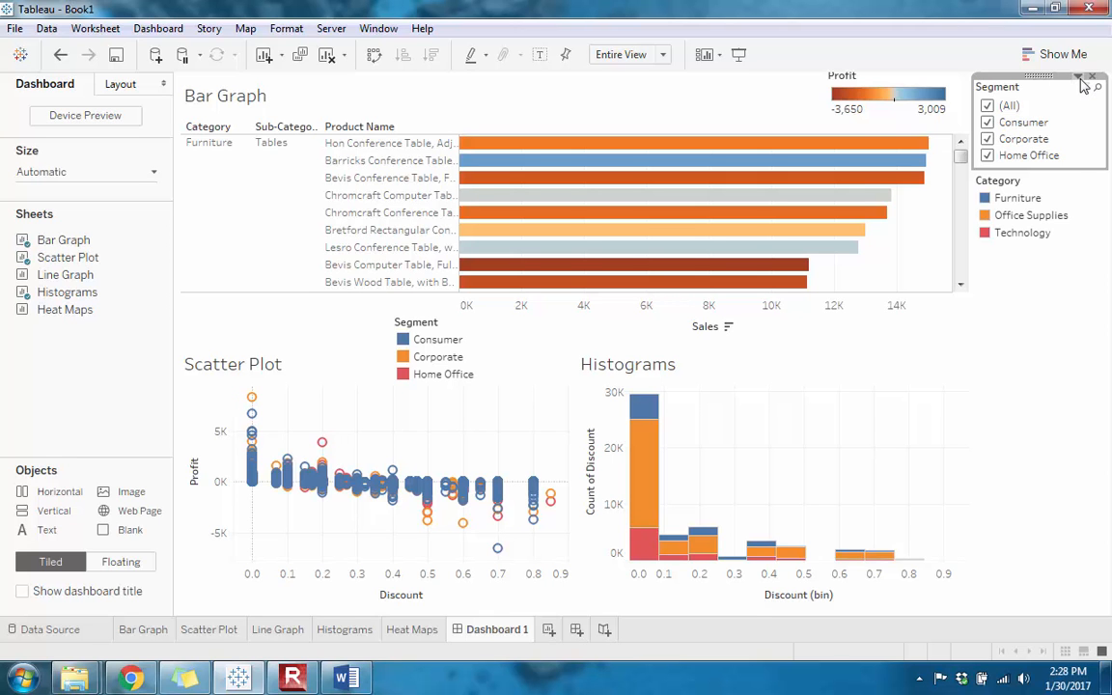
left_click(1078, 77)
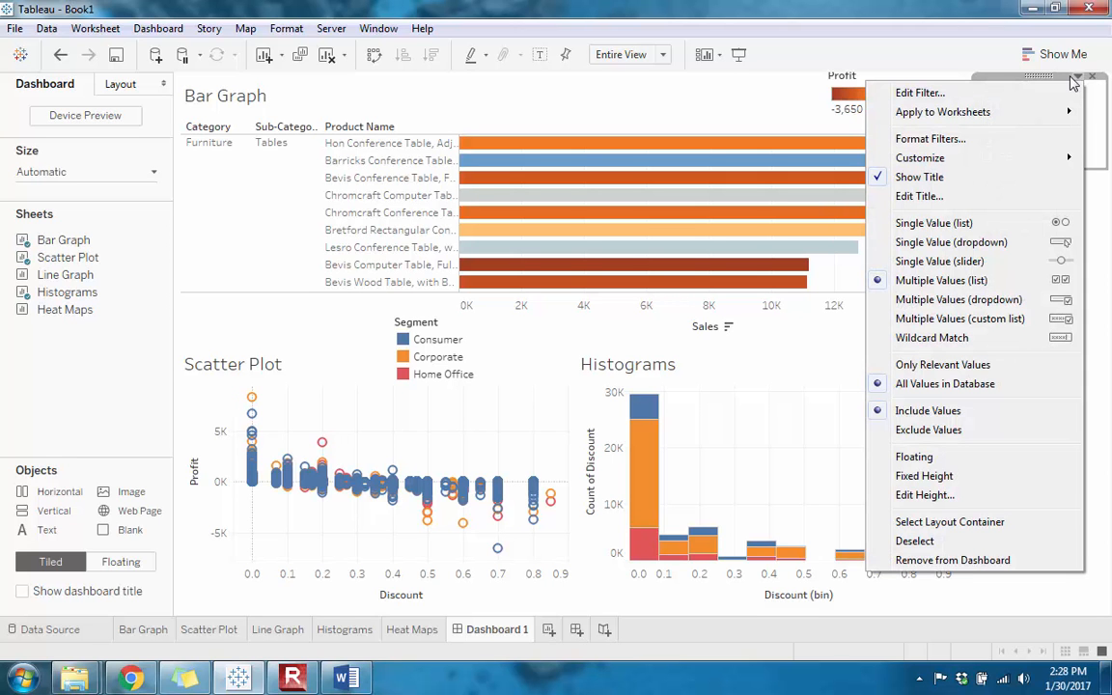
mouse_move(1067, 114)
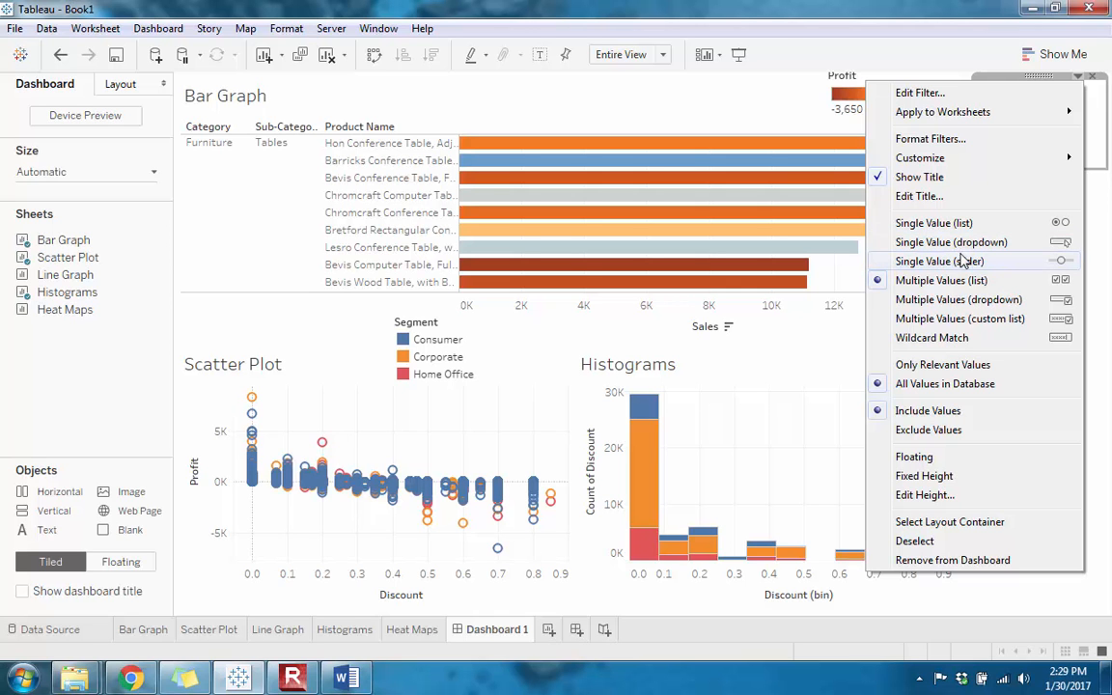
left_click(964, 10)
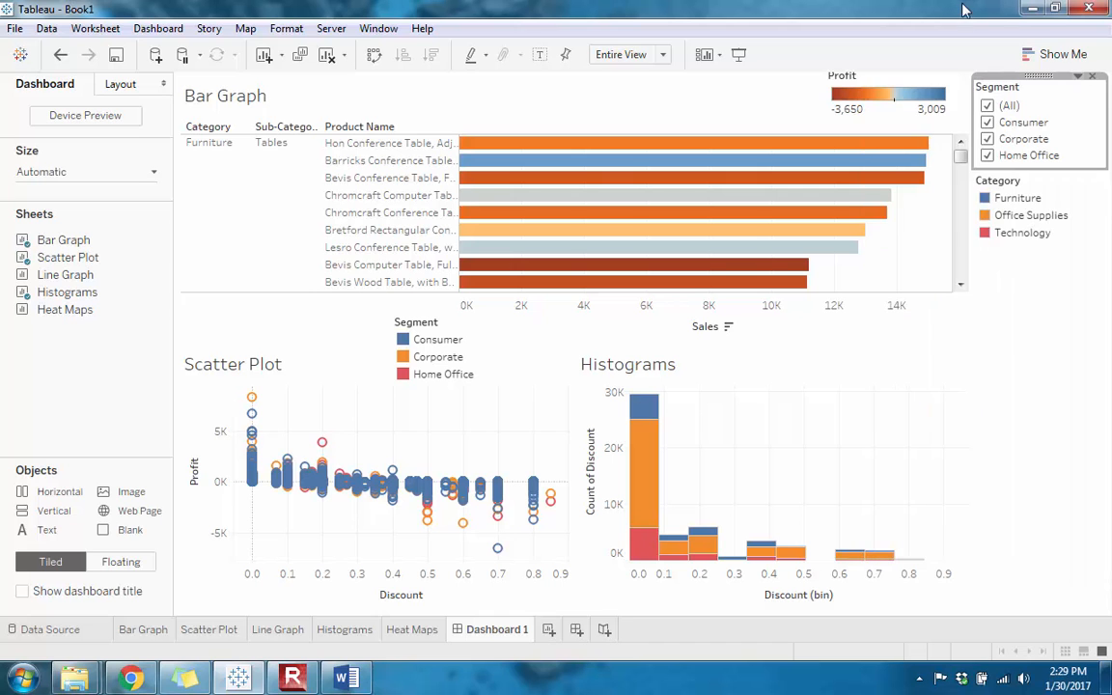
left_click(1078, 77)
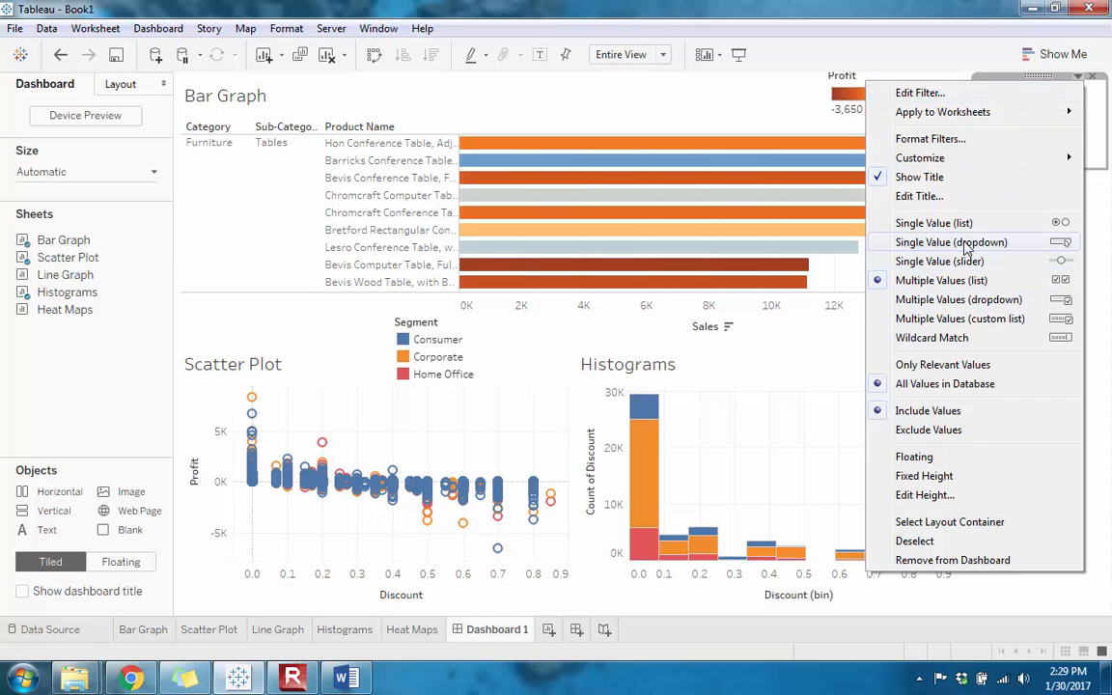
left_click(1007, 244)
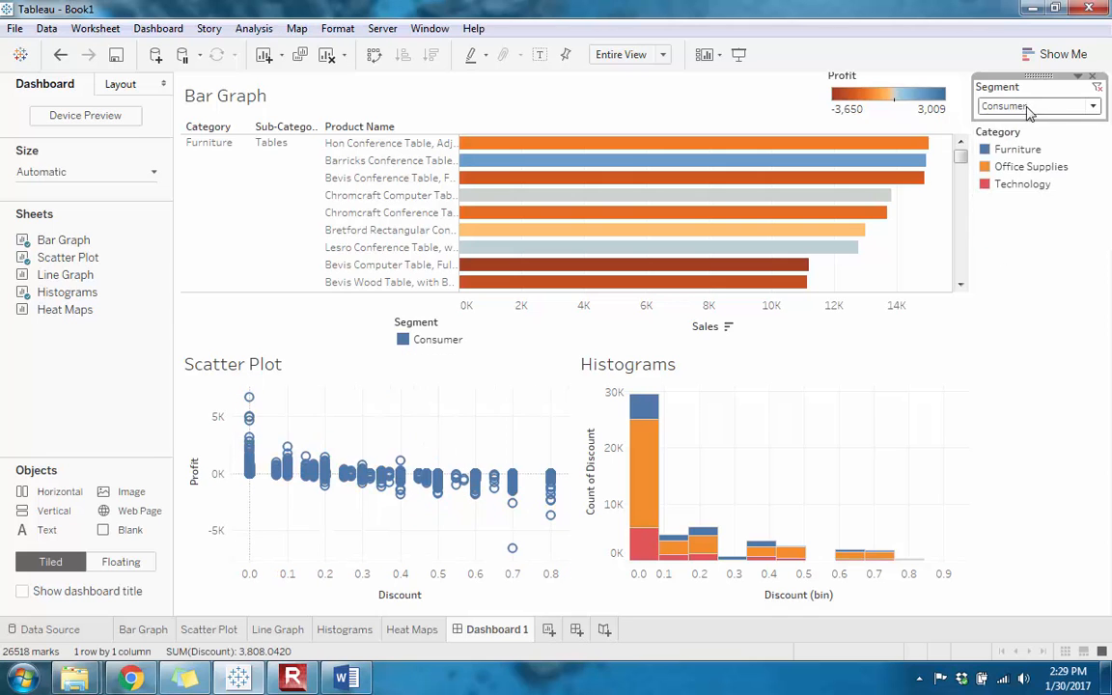
left_click(1092, 109)
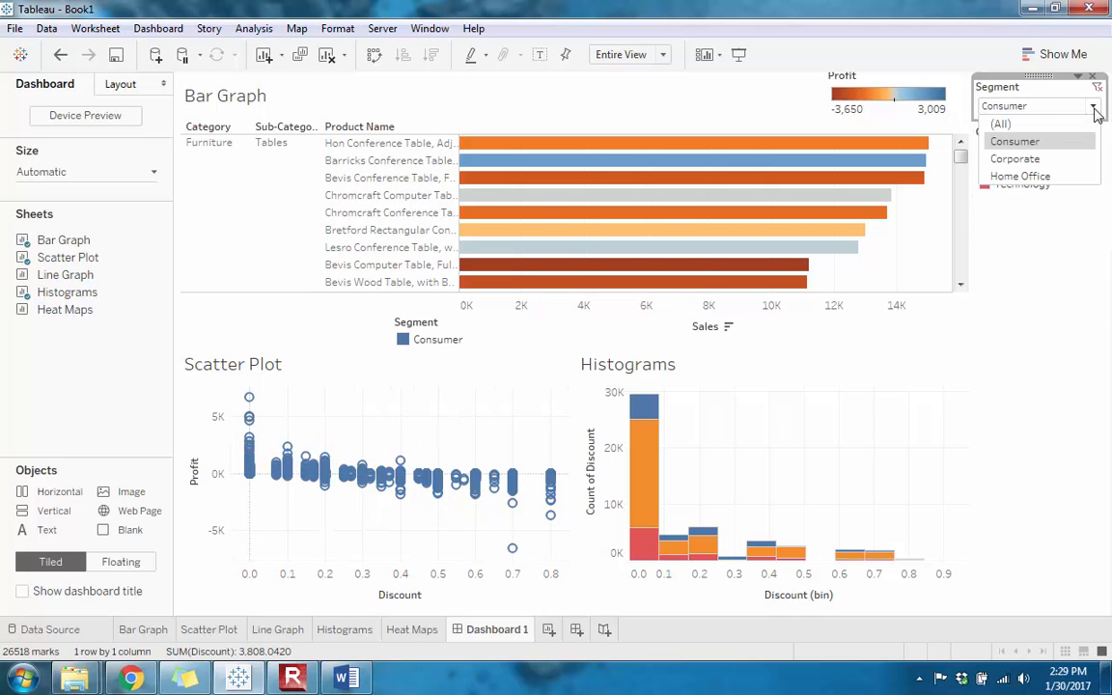
left_click(1002, 124)
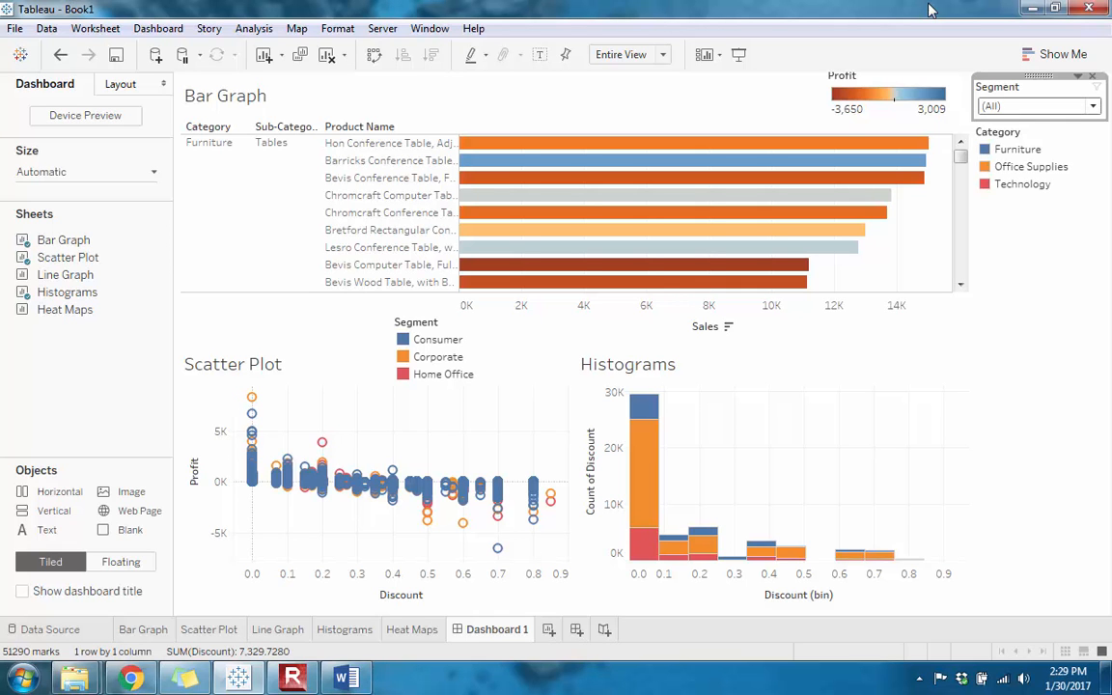
- Test the Segment filter with Consumer and reset it to (All)
left_click(1090, 106)
left_click(1013, 142)
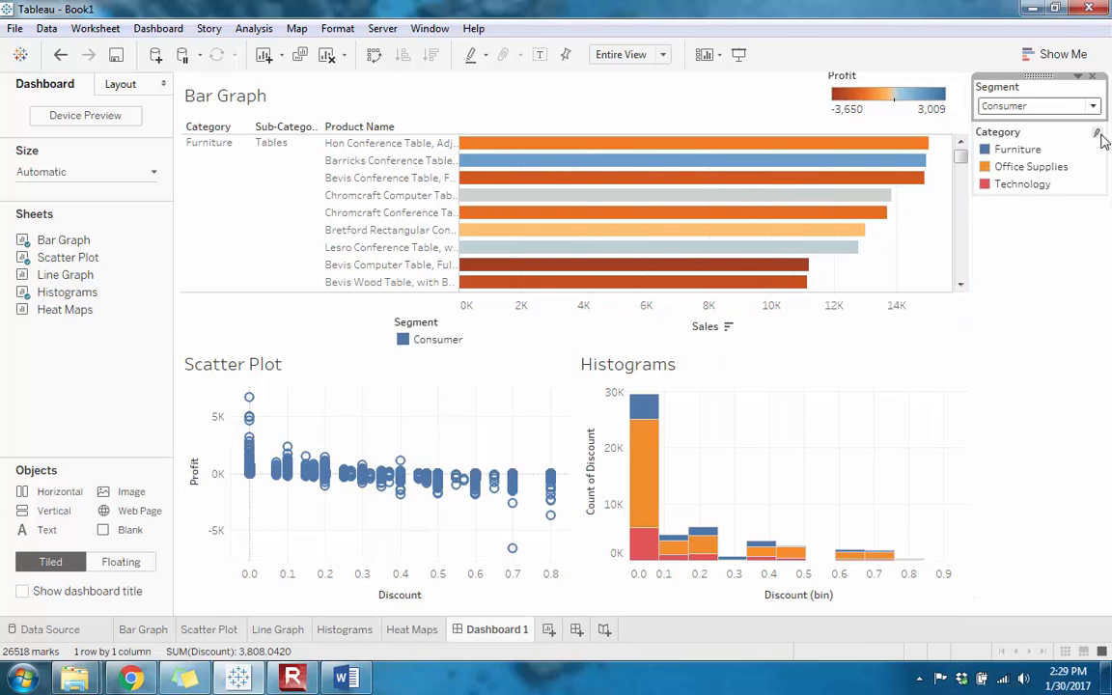
left_click(1092, 106)
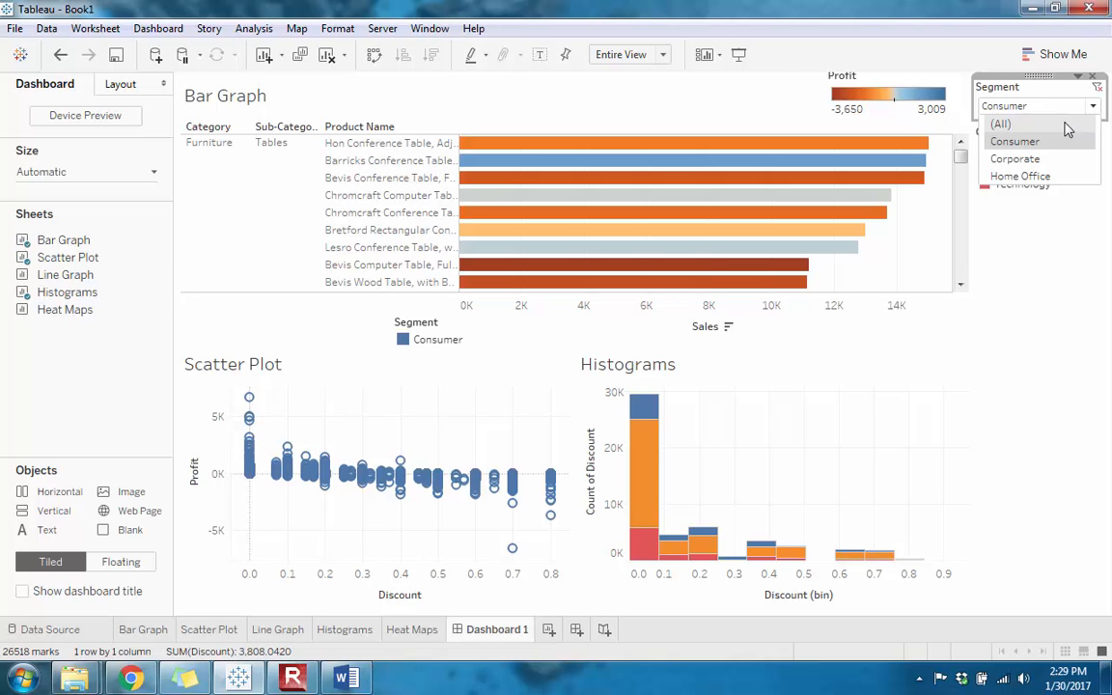
left_click(1069, 124)
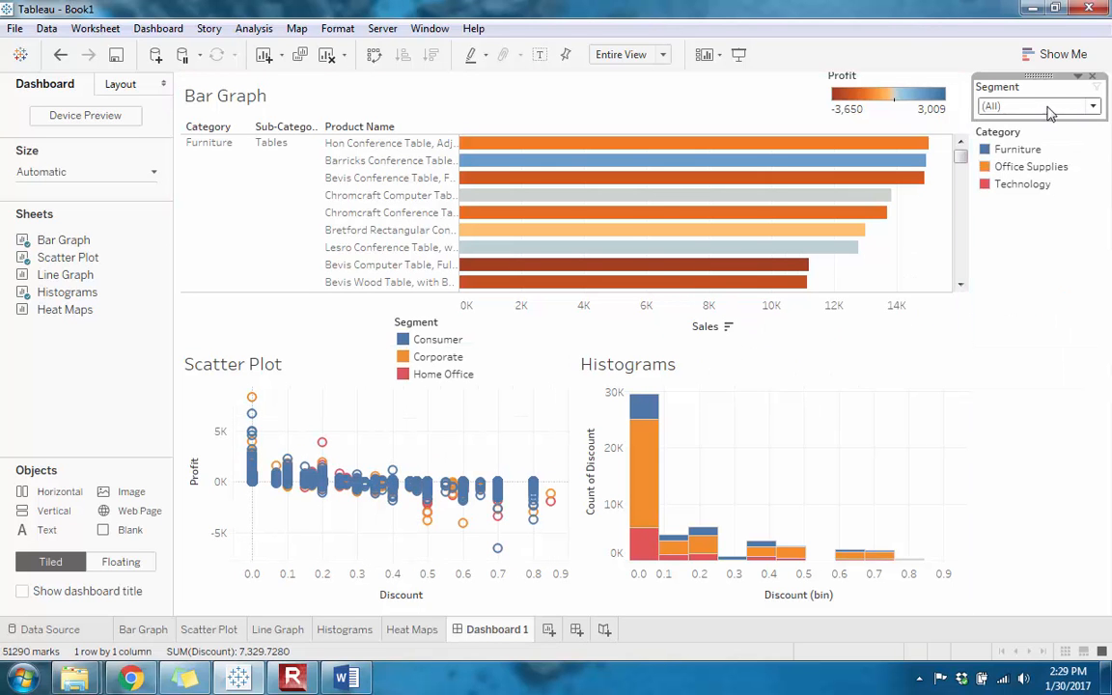
left_click(1088, 106)
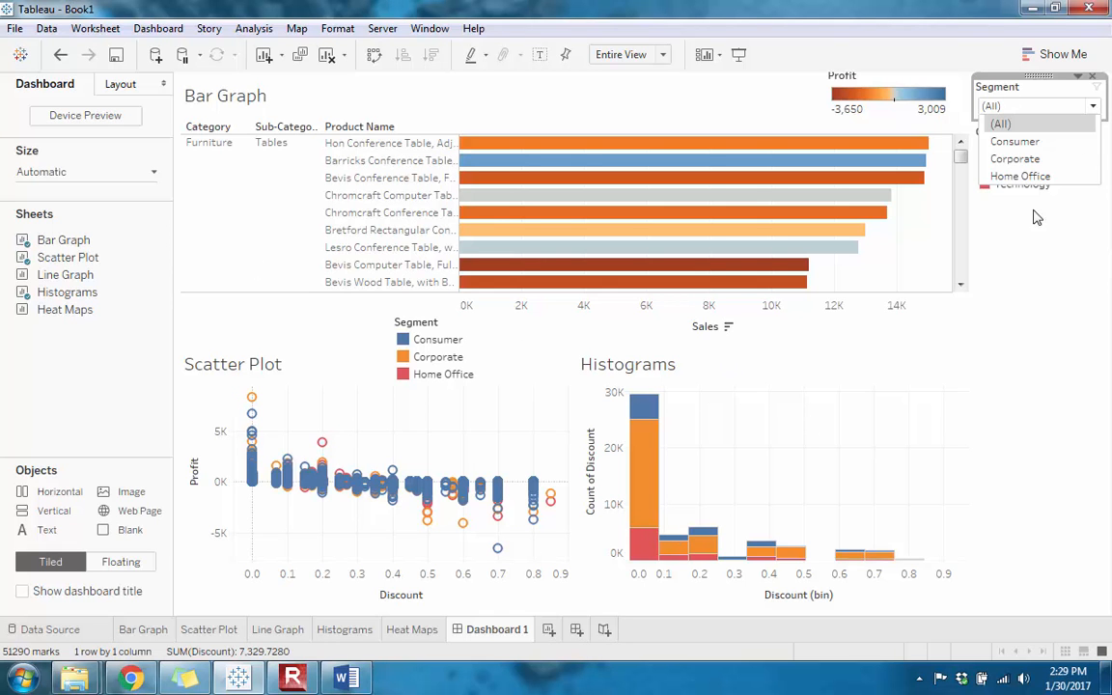
left_click(1043, 76)
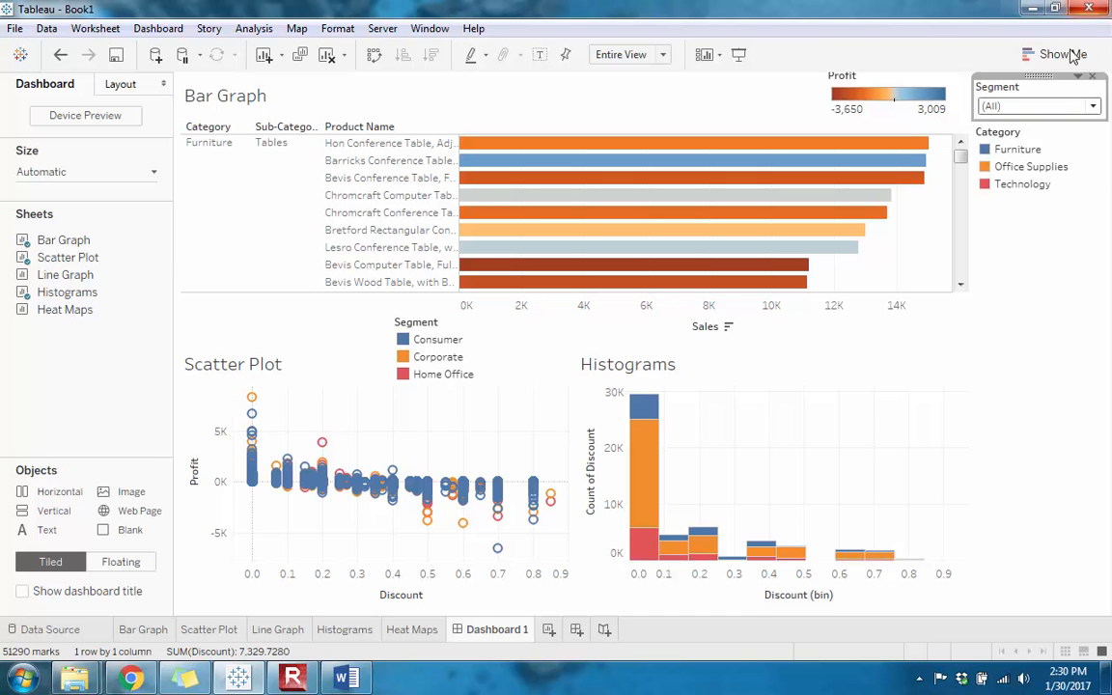
- Apply the Segment filter to all worksheets using this data source
left_click(1078, 79)
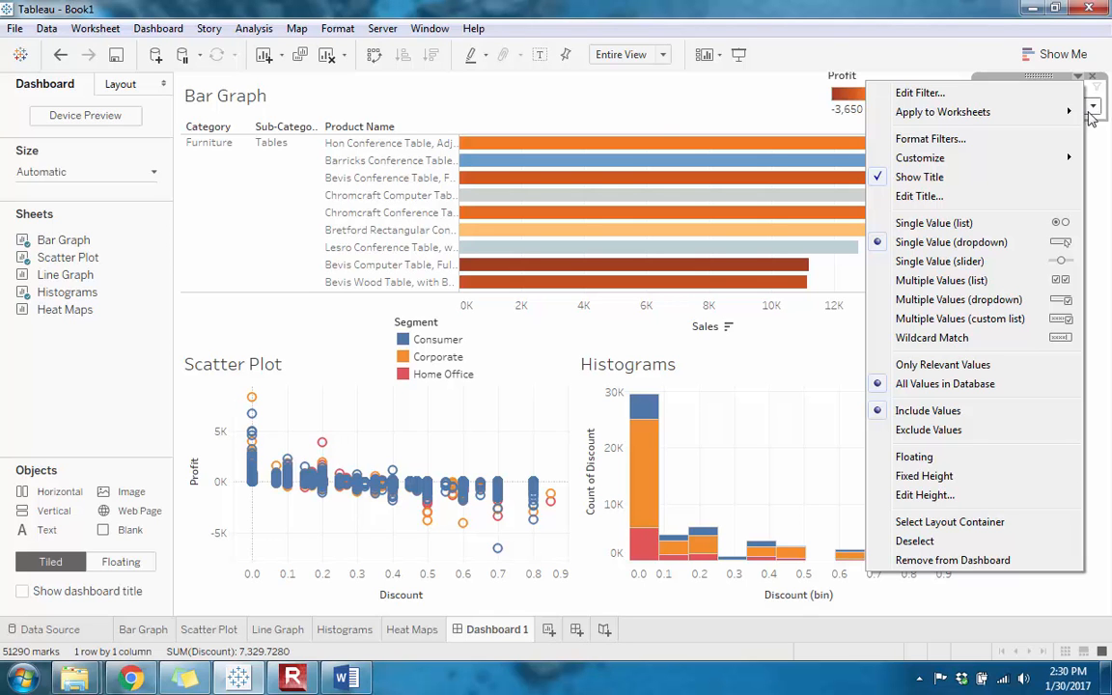
mouse_move(1052, 117)
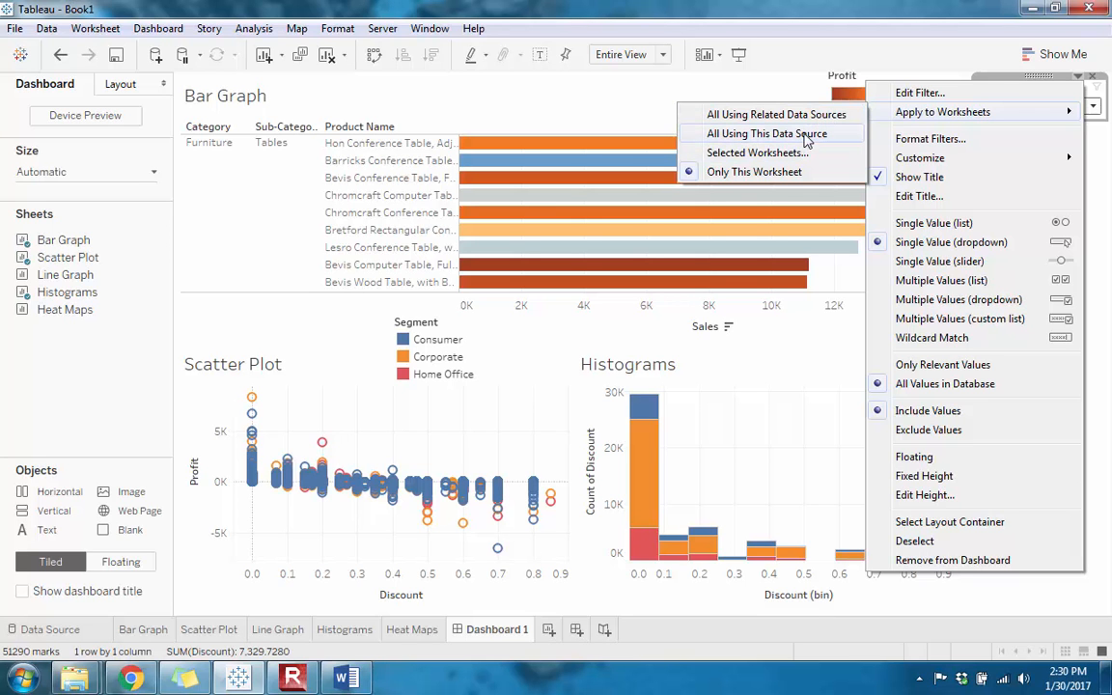
left_click(711, 136)
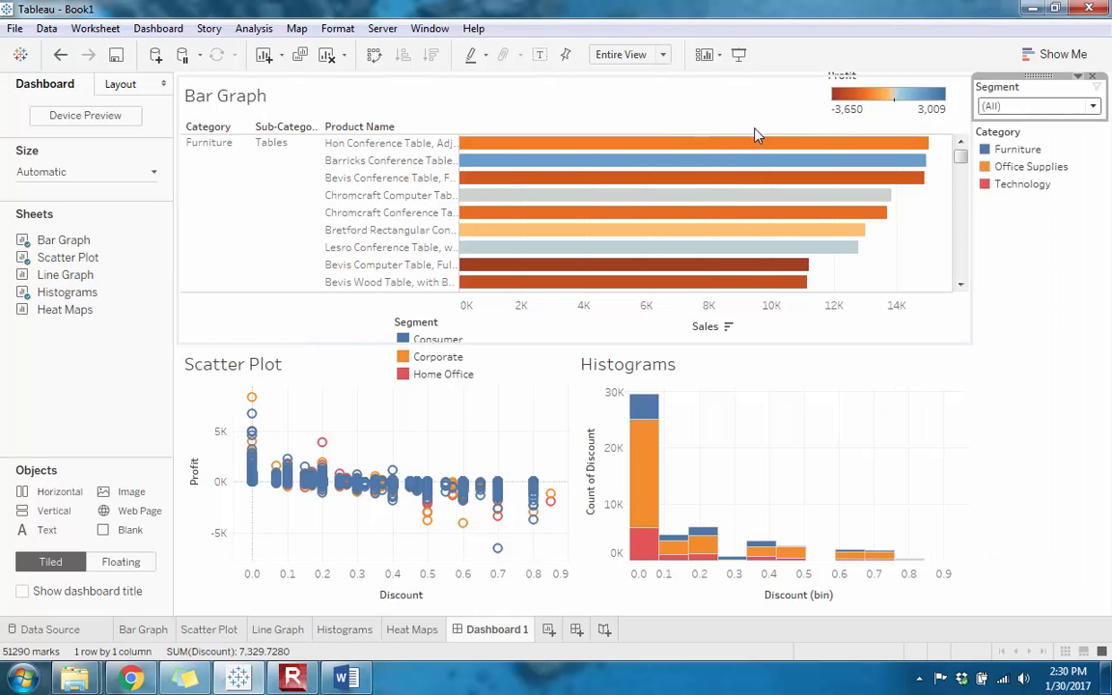
- Filter all three charts by Consumer, Corporate and Home Office in turn, and return the Segment filter to (All)
left_click(1089, 106)
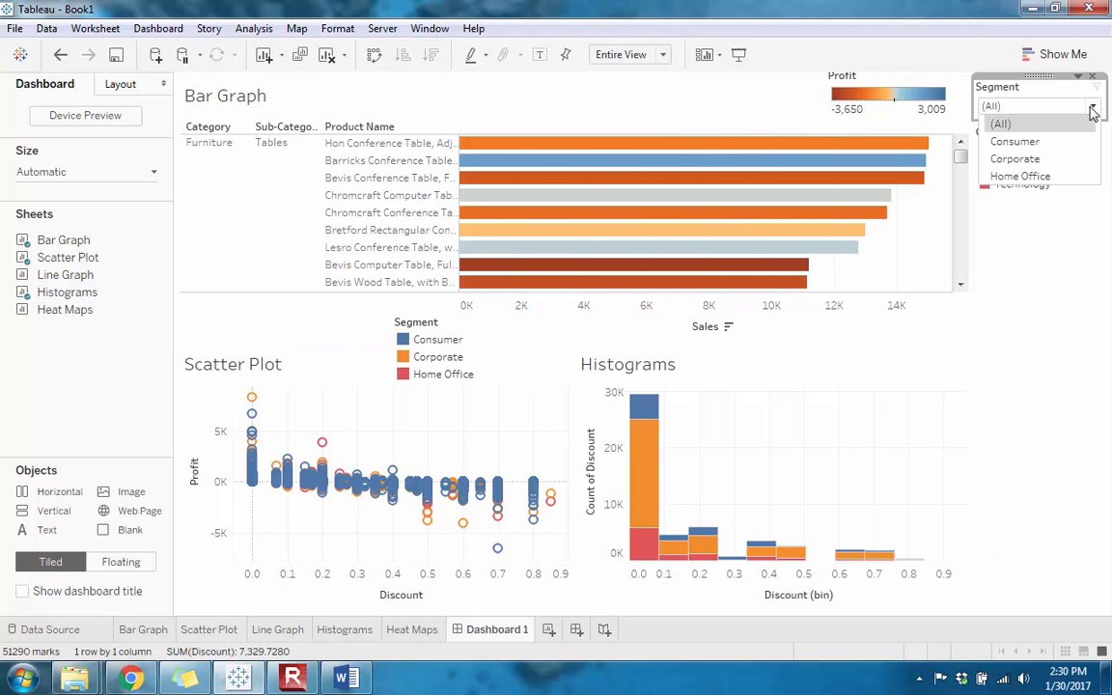
left_click(1041, 144)
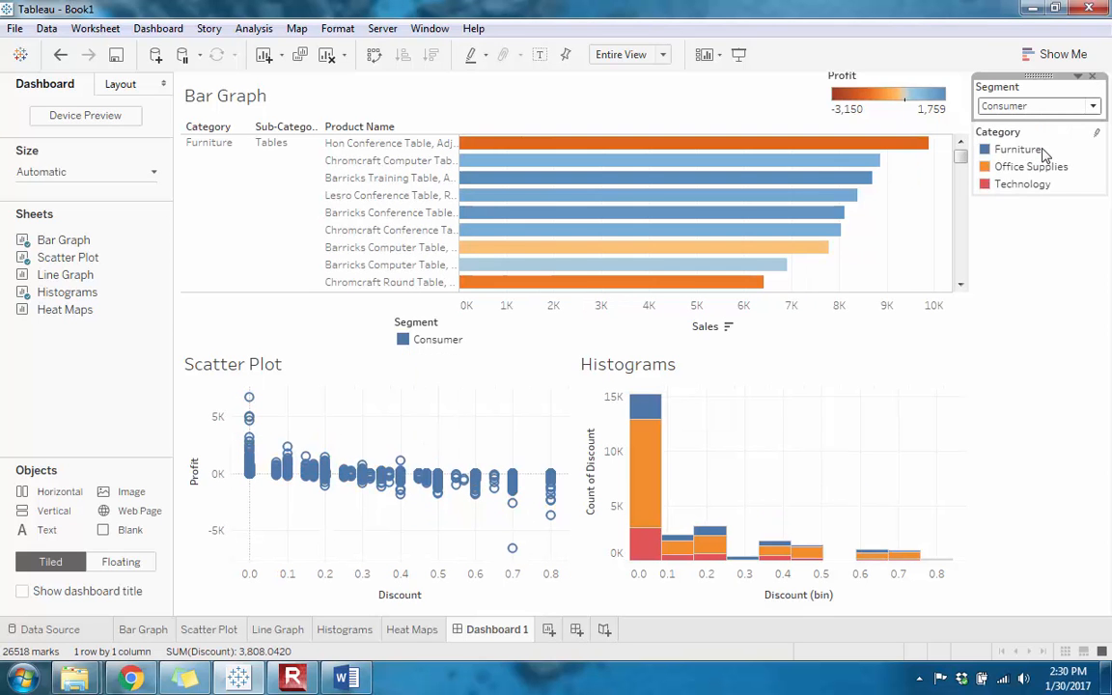
left_click(1094, 108)
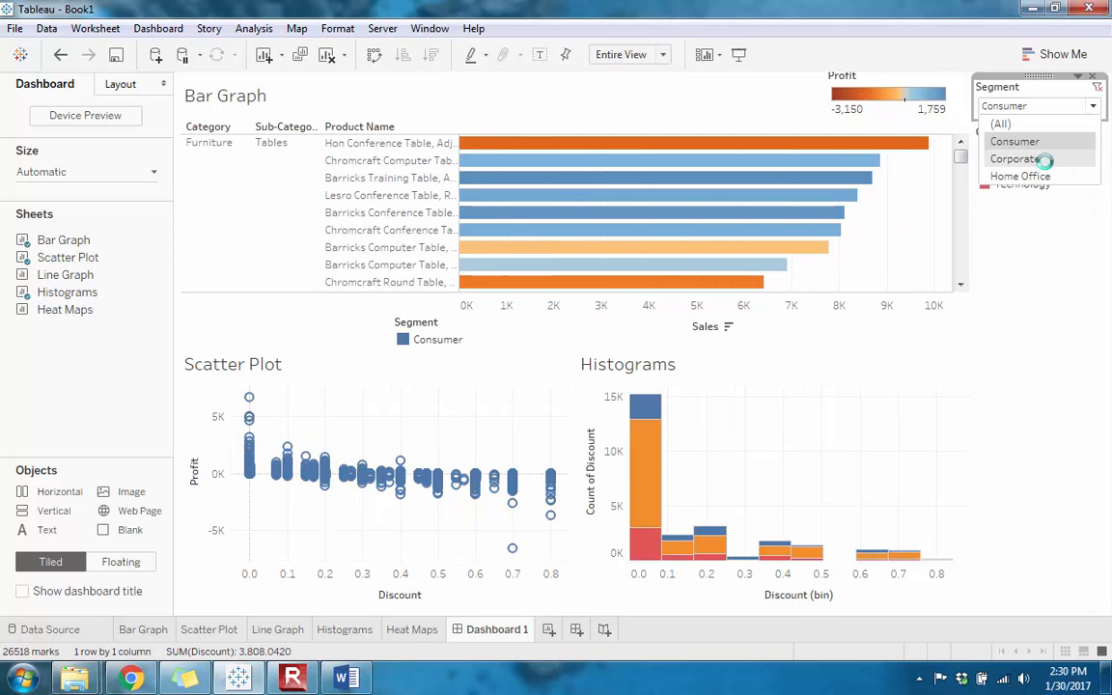
left_click(1045, 161)
left_click(1093, 108)
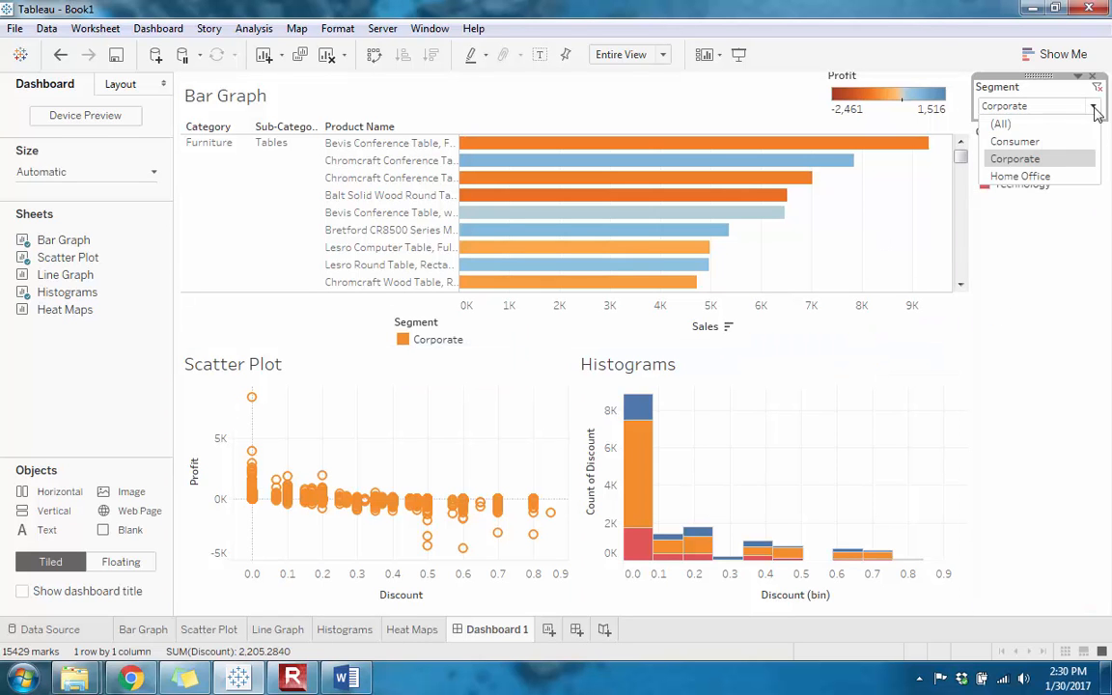
left_click(1043, 177)
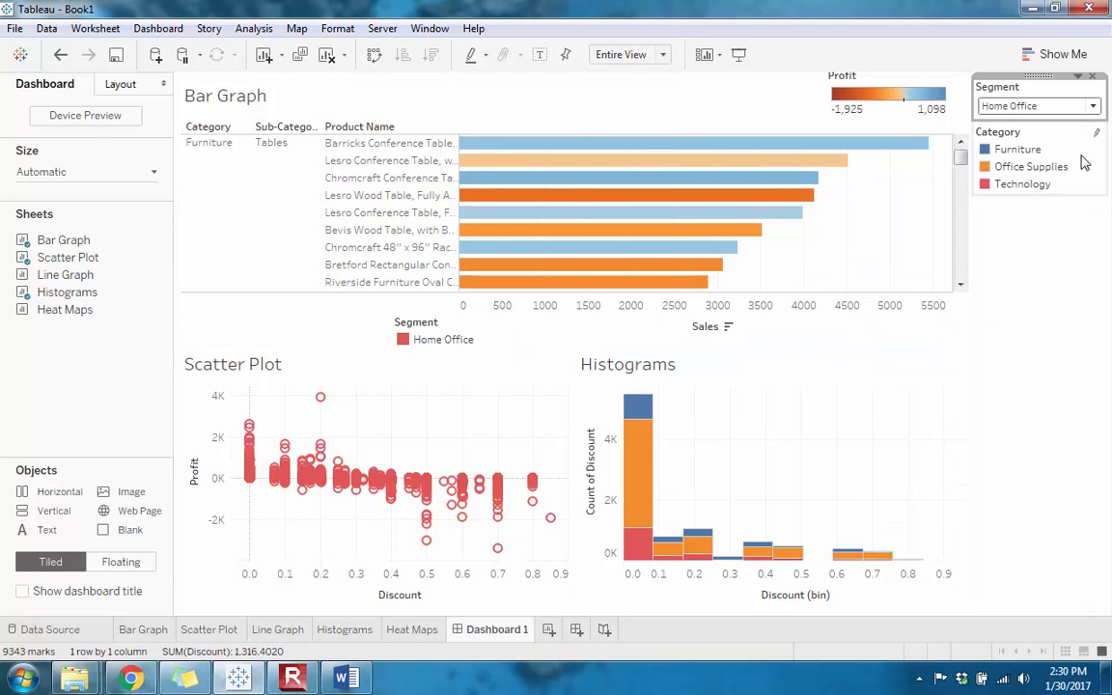
left_click(1094, 108)
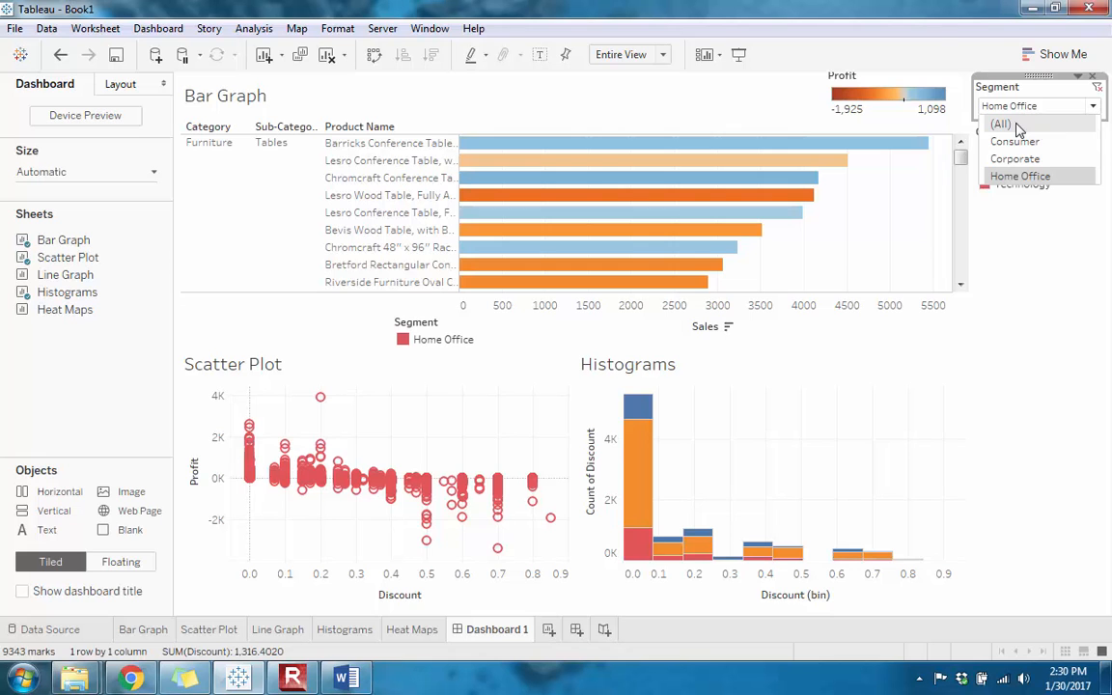
left_click(1003, 120)
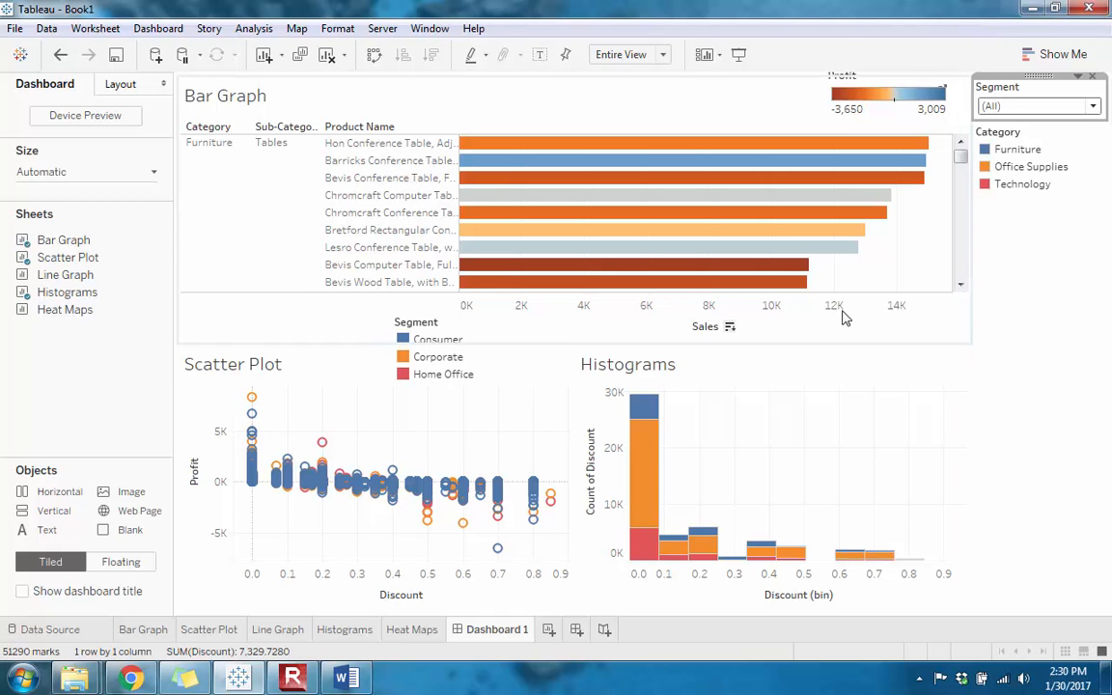
- Try the Histograms sheet as a filter with each category at discount 0.0 and Office Supplies near 0.2, and turn Use as Filter off
left_click(795, 360)
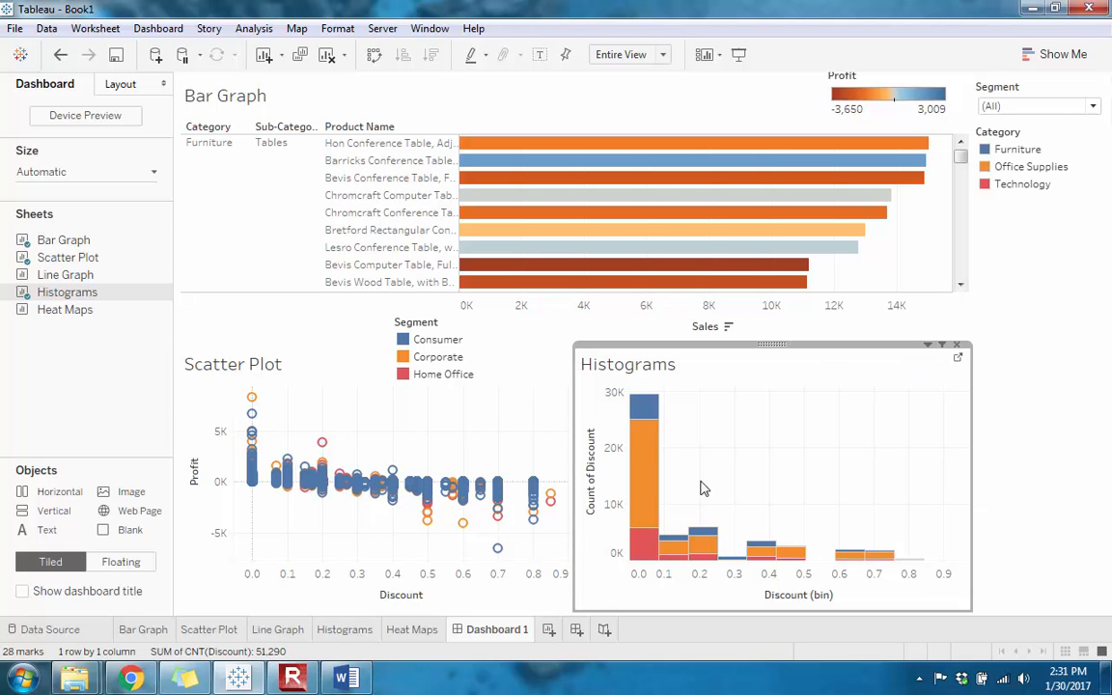
mouse_move(651, 408)
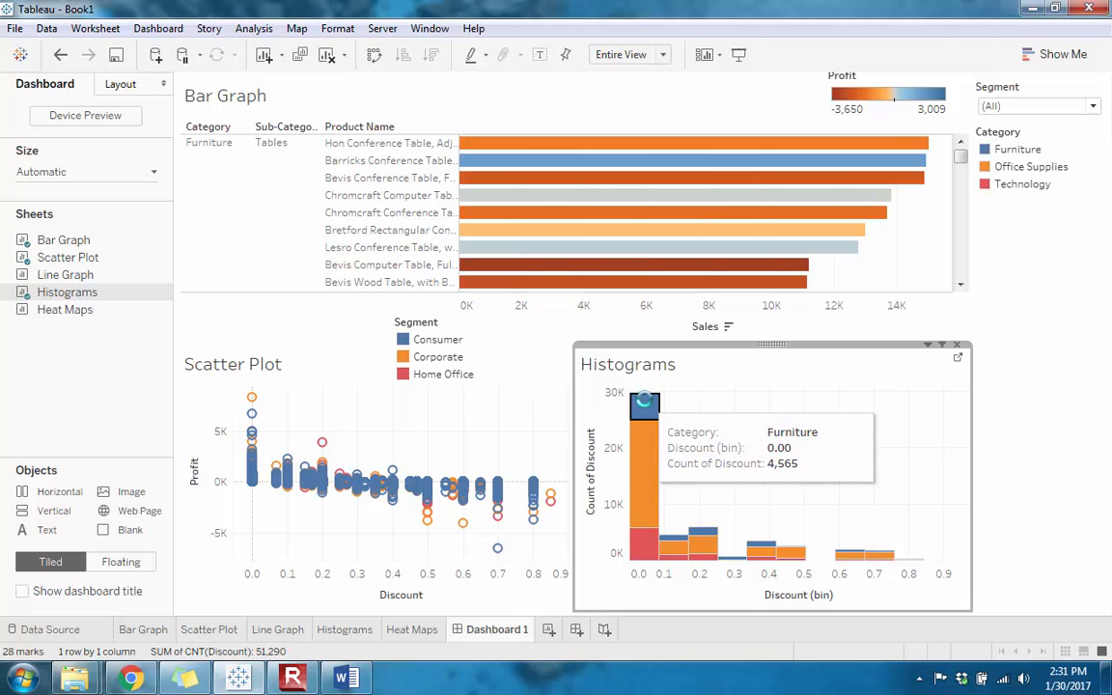
left_click(647, 406)
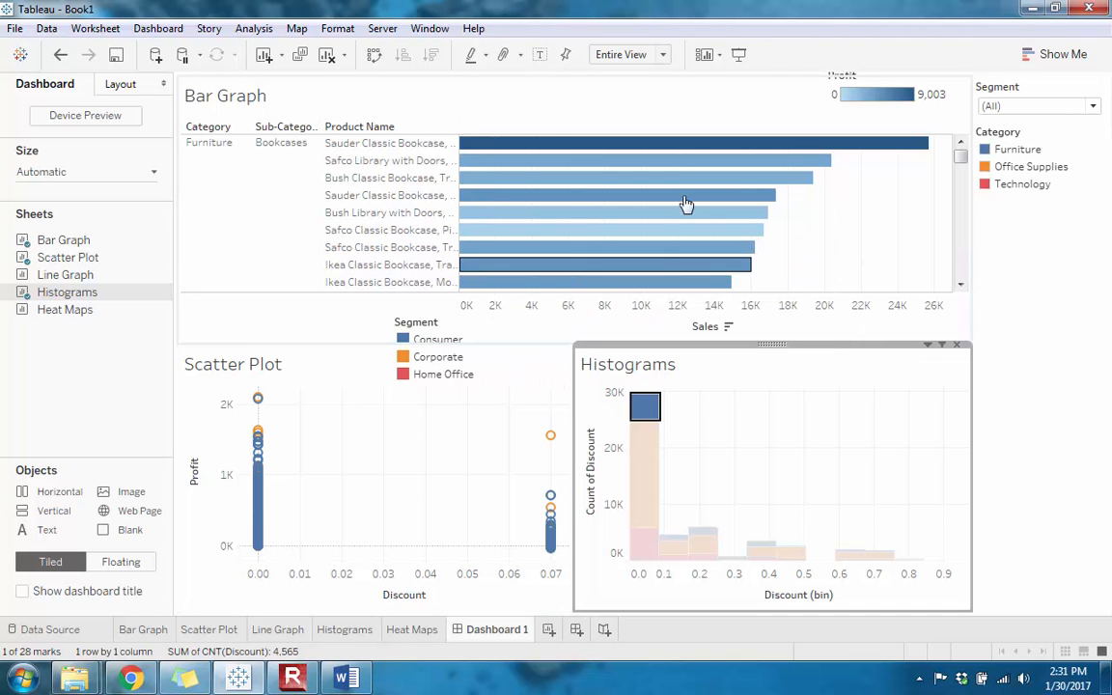
mouse_move(645, 414)
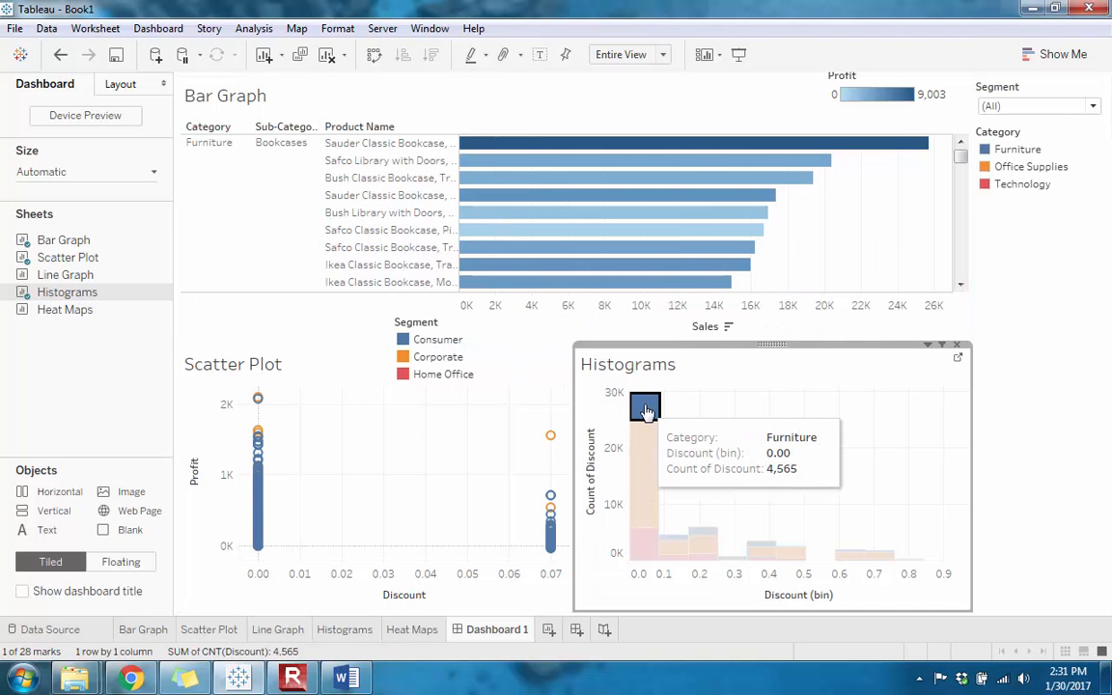
left_click(643, 458)
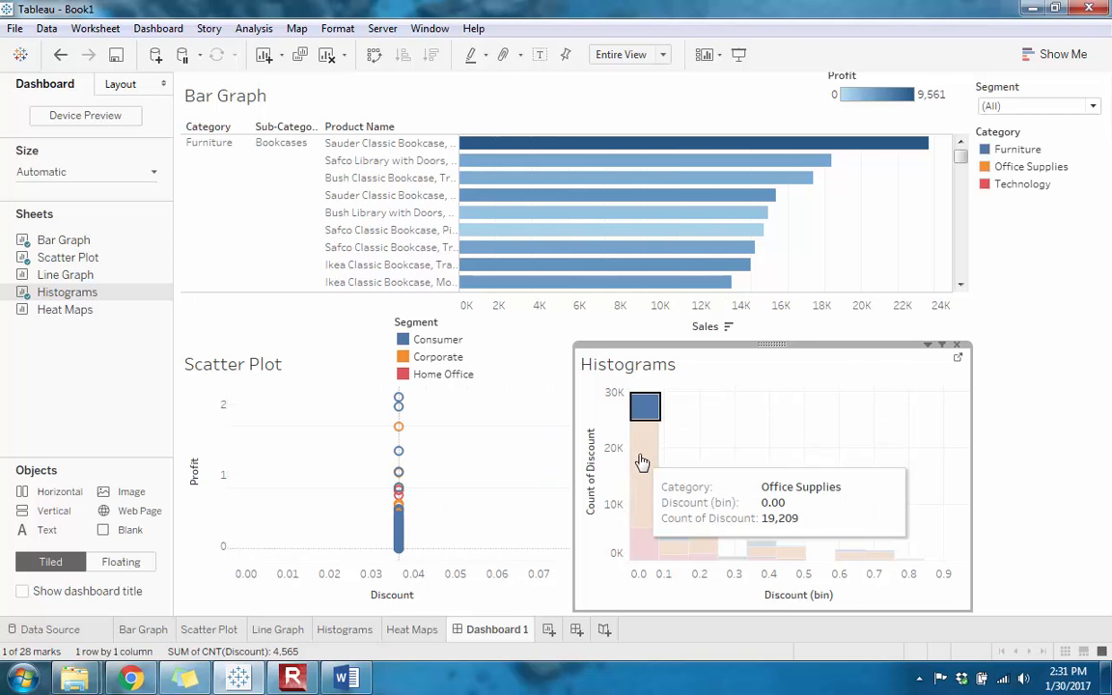
left_click(641, 545)
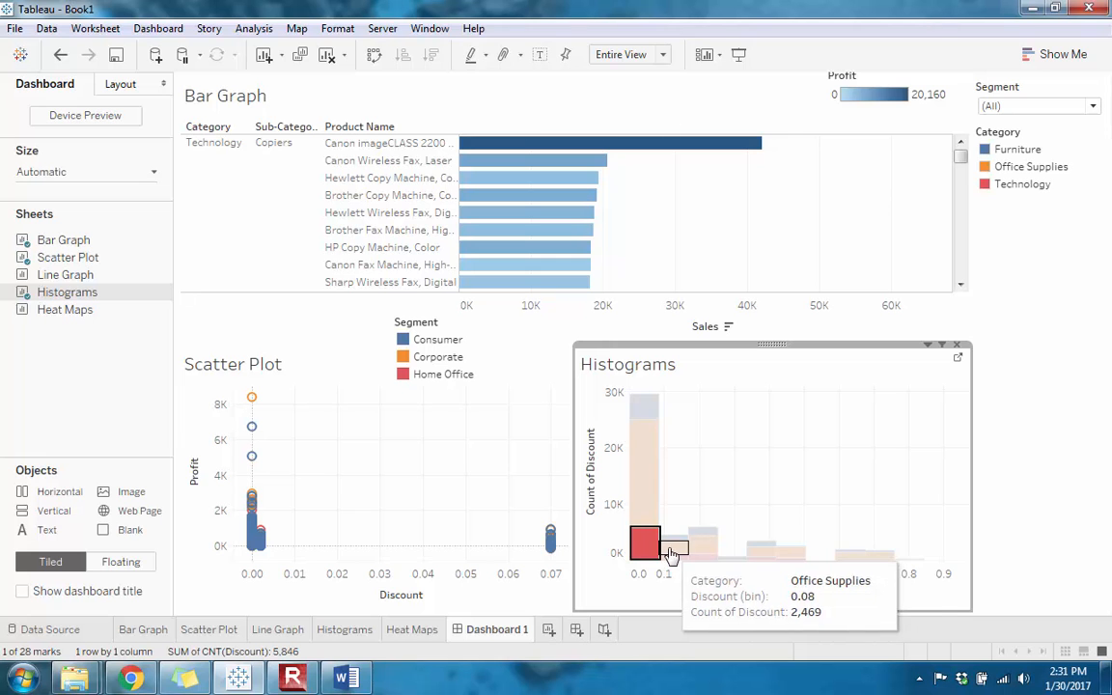
left_click(702, 546)
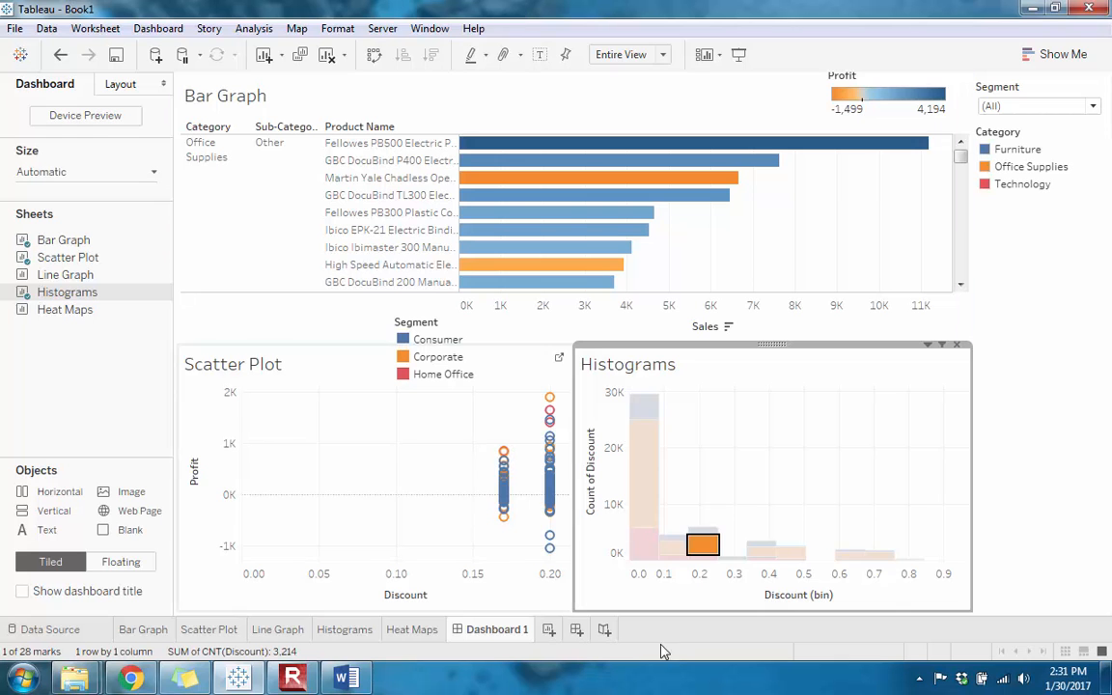
left_click(943, 345)
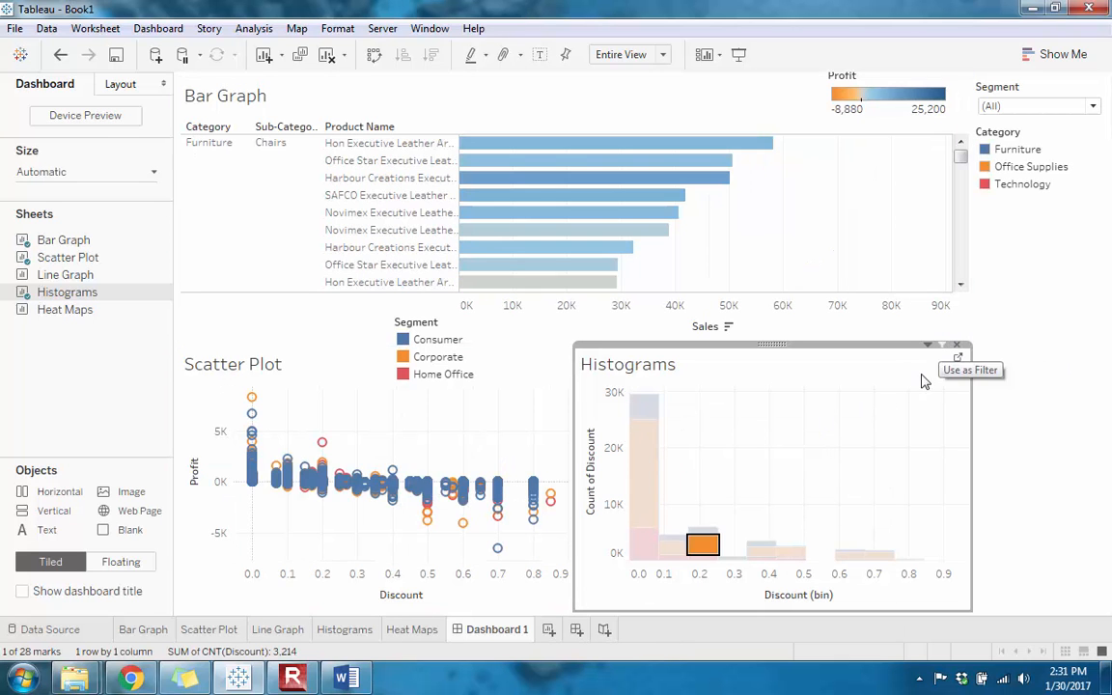
- Create a new story and place the Scatter Plot sheet in its first story point, captioned "Scatter Plot"
left_click(772, 427)
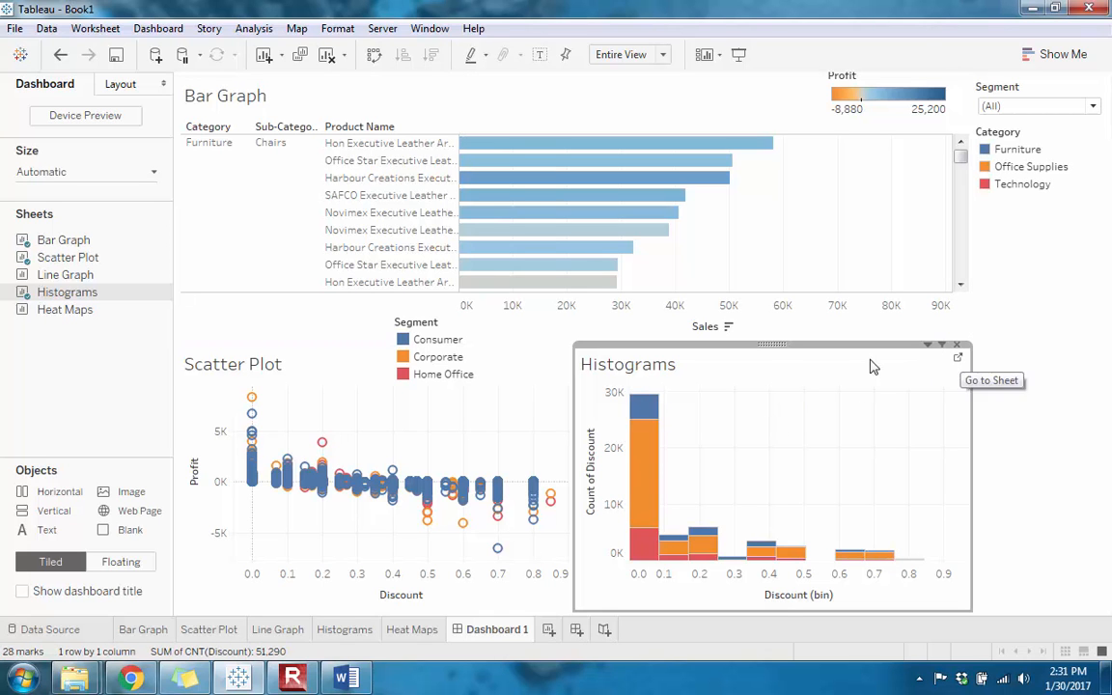
left_click(604, 630)
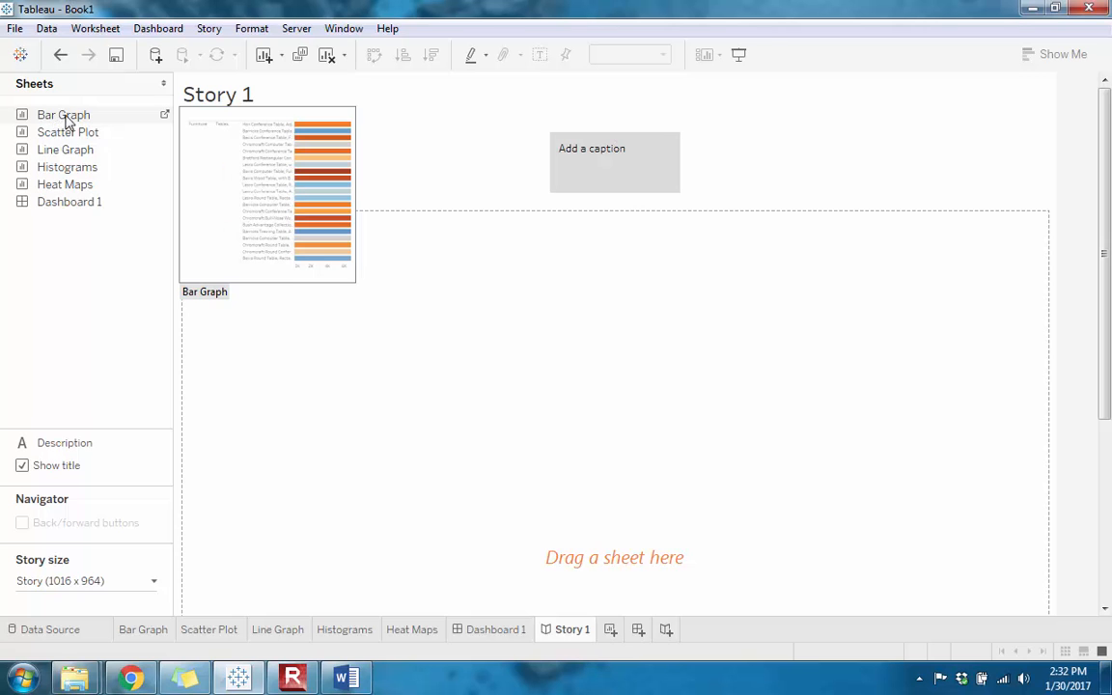
left_click_drag(60, 139, 286, 228)
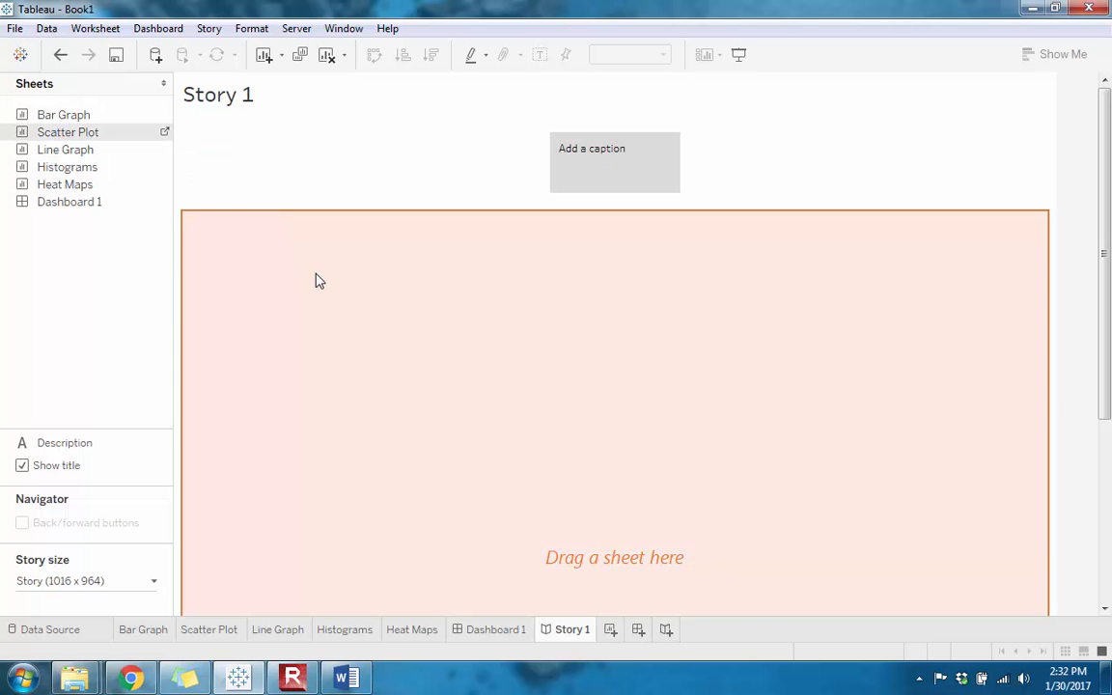
left_click_drag(319, 279, 315, 290)
left_click(547, 158)
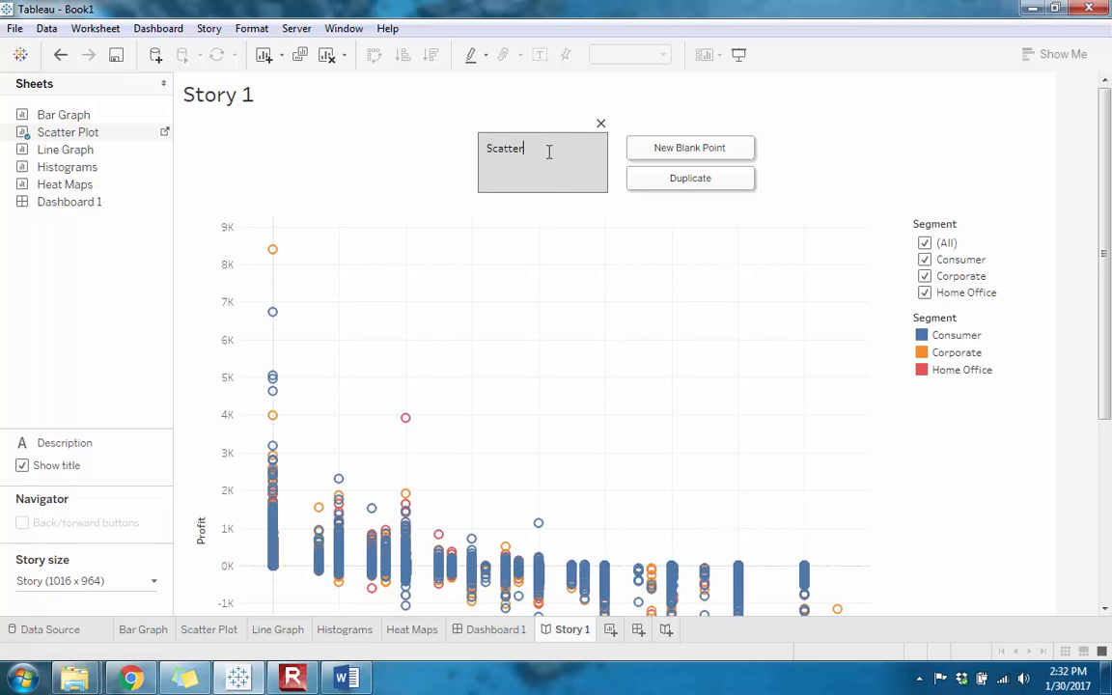
left_click(436, 145)
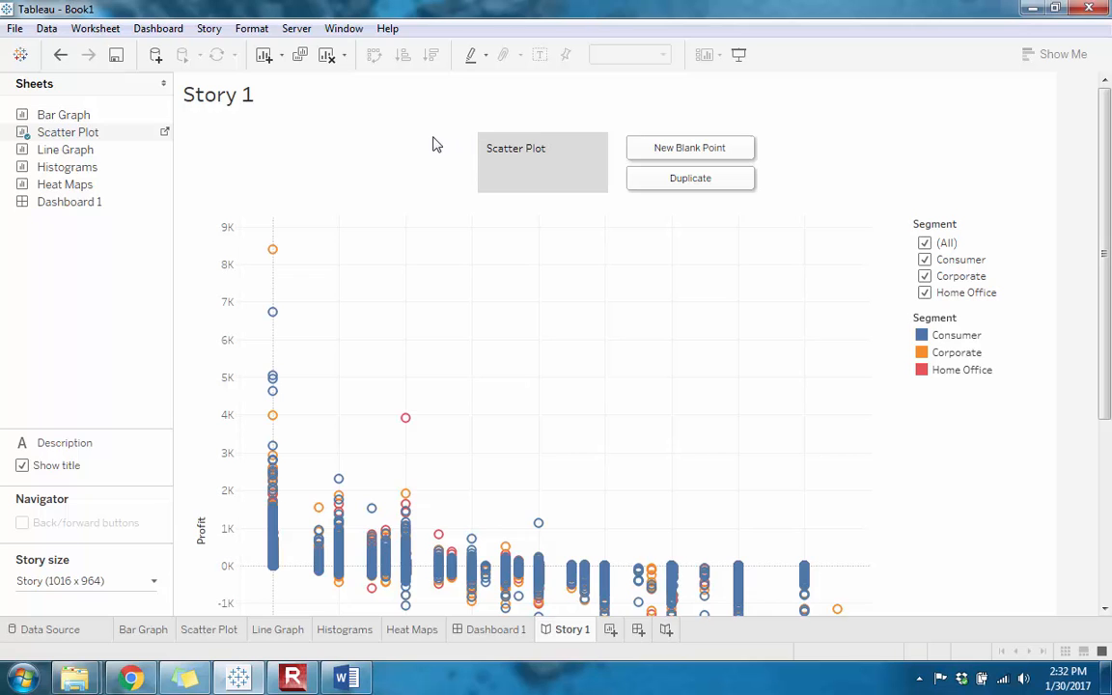
- Add a second blank story point containing the Line Graph sheet and caption it "Line Grpah"
left_click(682, 151)
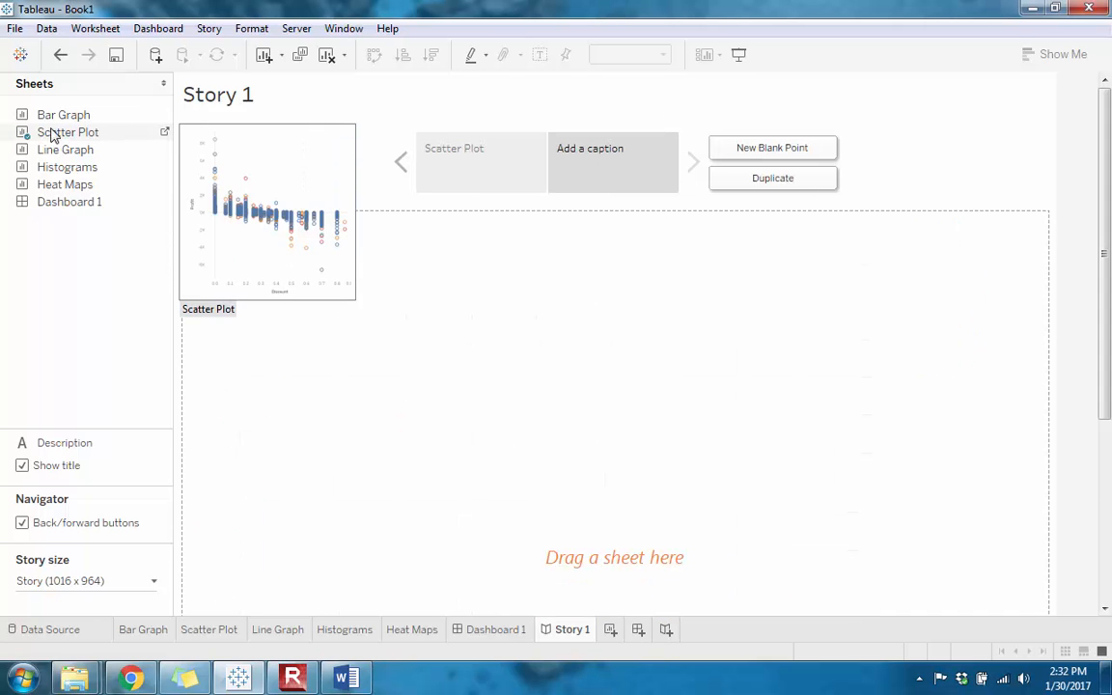
left_click_drag(56, 157, 471, 307)
left_click(594, 159)
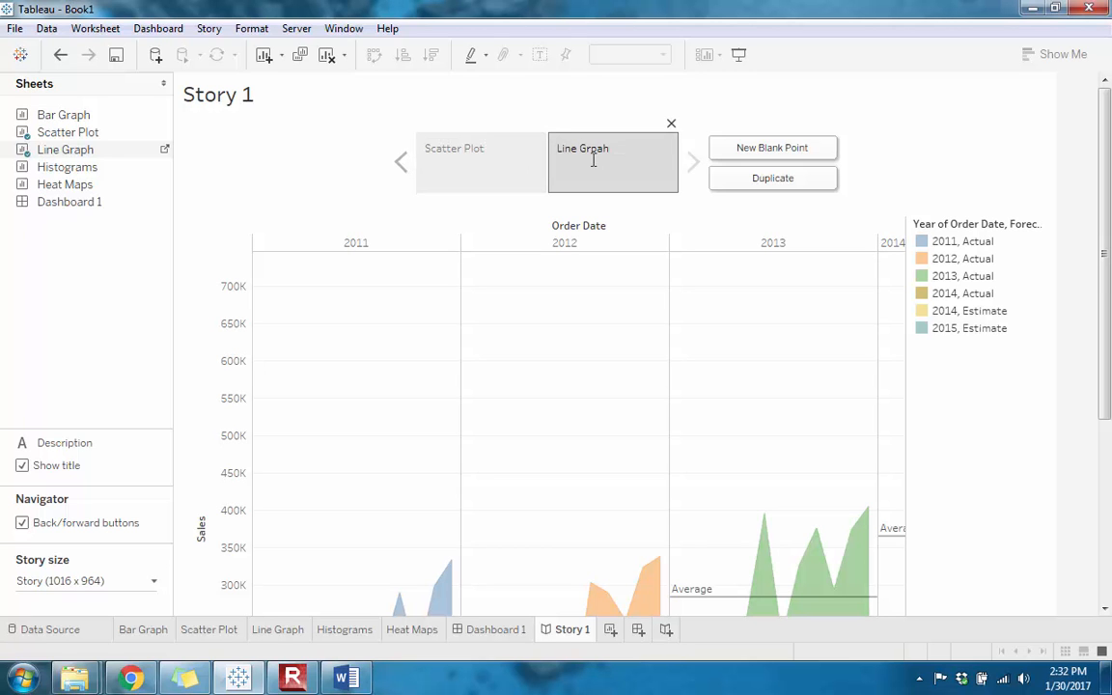
type("Line Grpah")
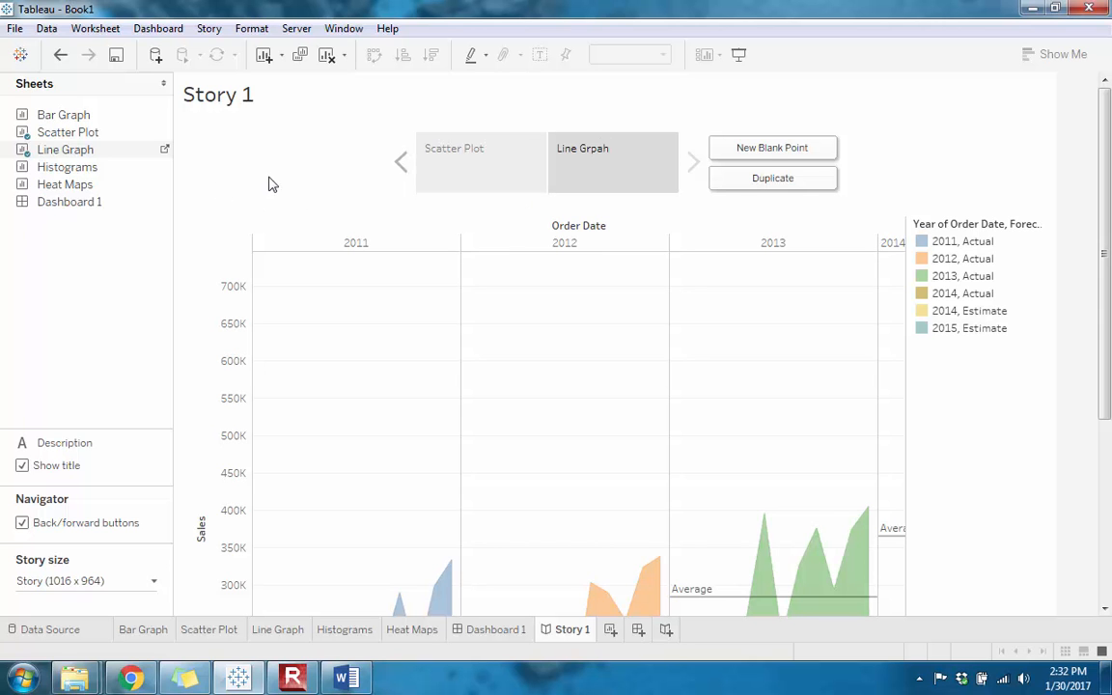
- Add a third blank story point containing Dashboard 1 and caption it "Dashboard"
left_click(771, 152)
mouse_move(143, 191)
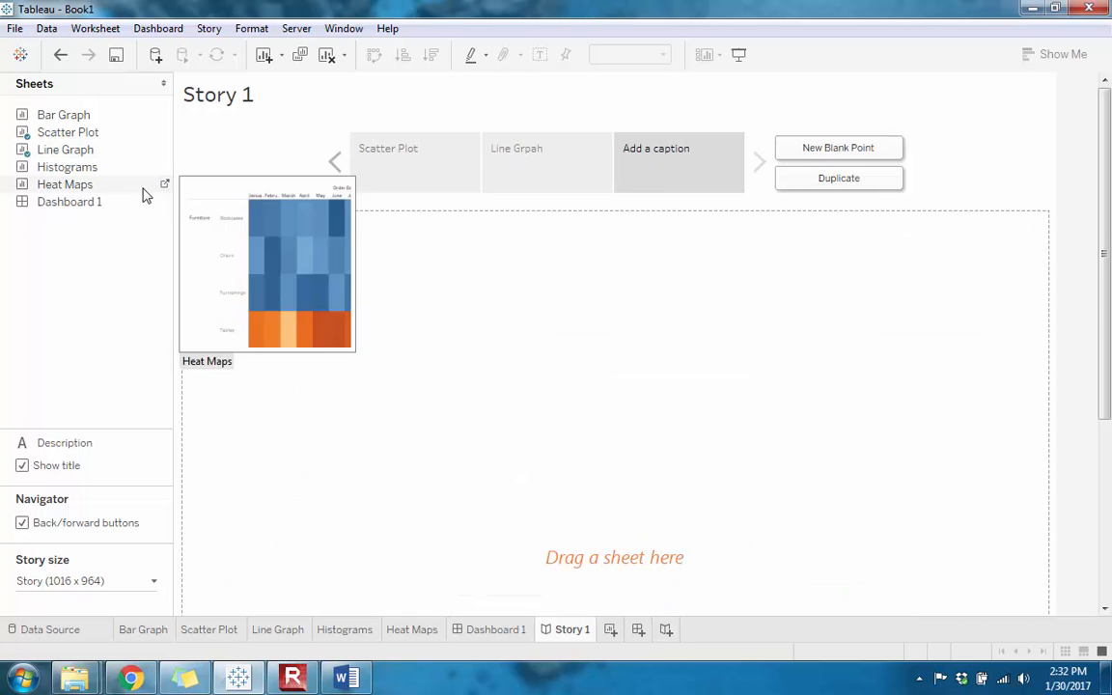
left_click_drag(66, 204, 454, 377)
left_click(647, 153)
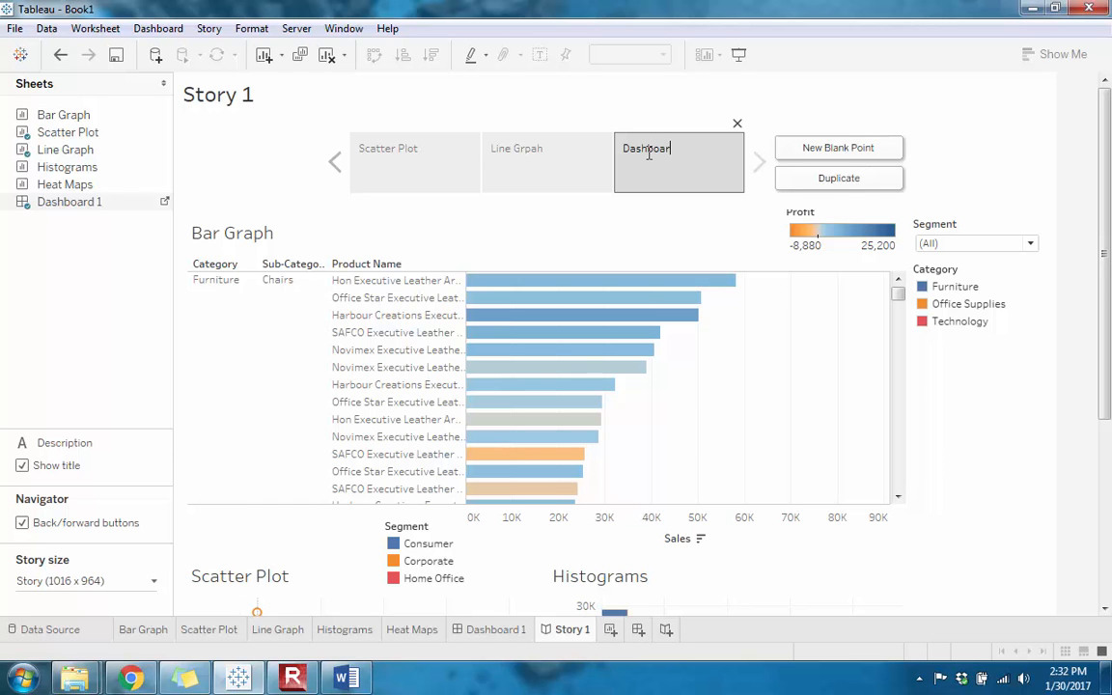
left_click(599, 105)
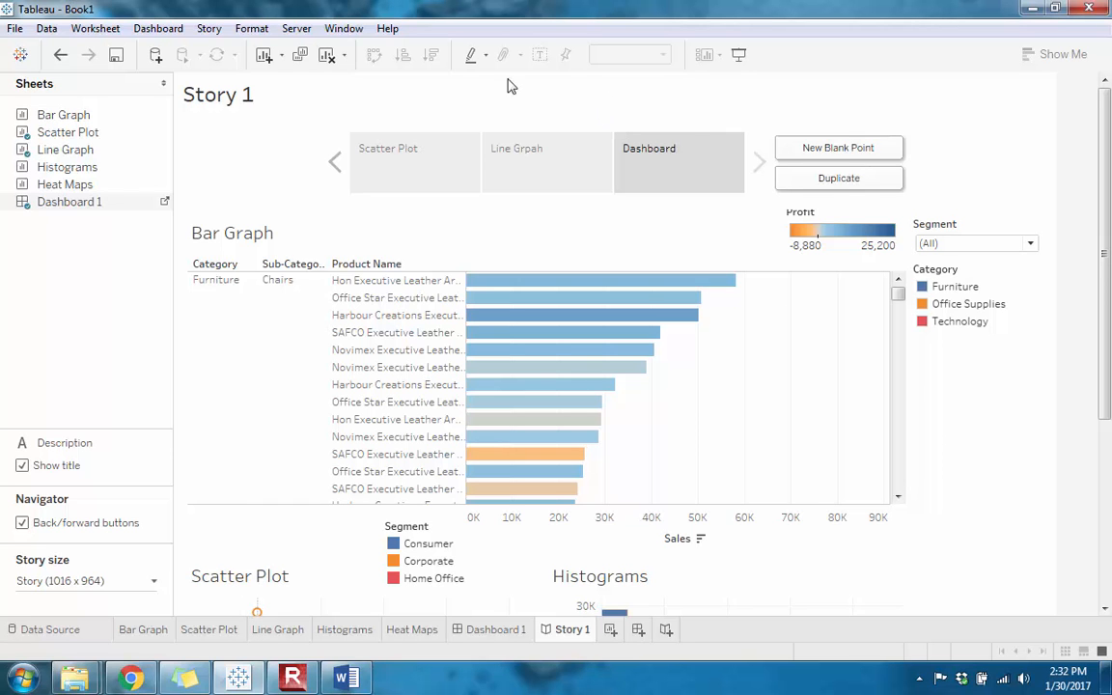
- Go through the Scatter Plot, Line Grpah and Dashboard story points in turn and look over the whole dashboard in the last one
left_click(421, 166)
left_click(535, 159)
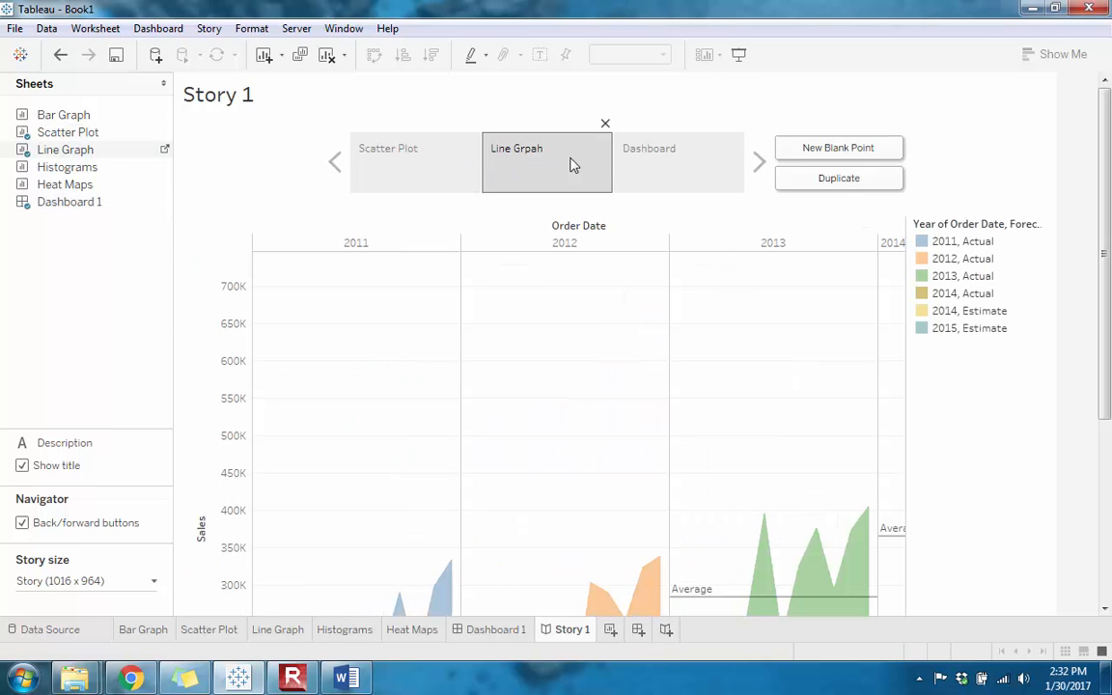
left_click(665, 168)
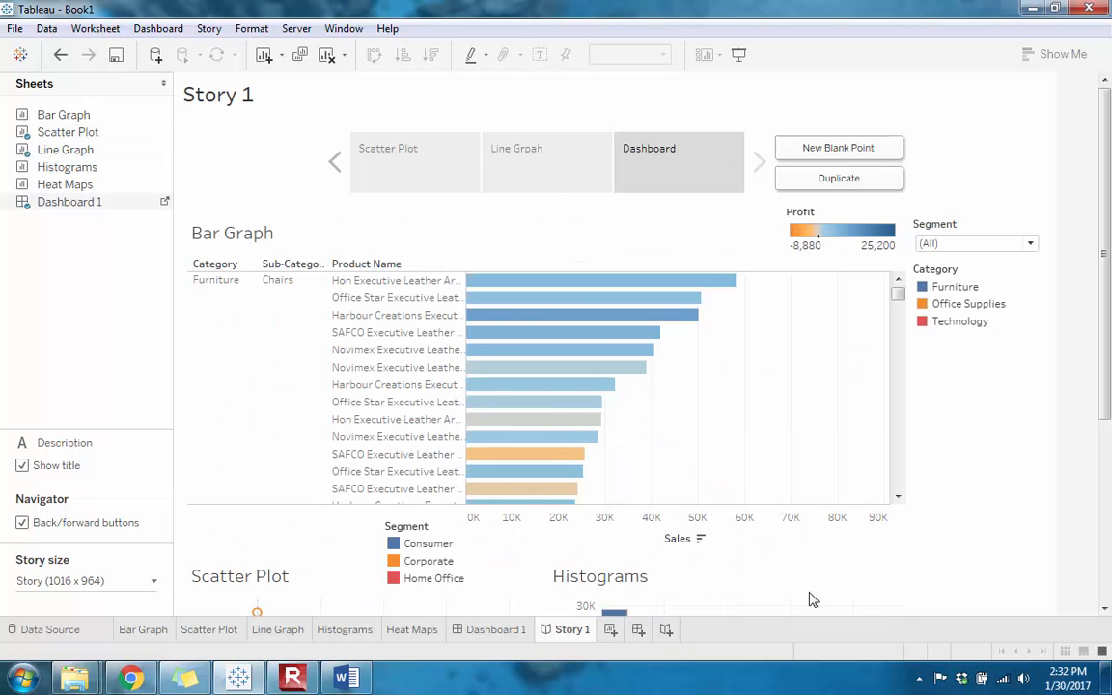
scroll(989, 466, "down", 1)
scroll(994, 509, "down", 1)
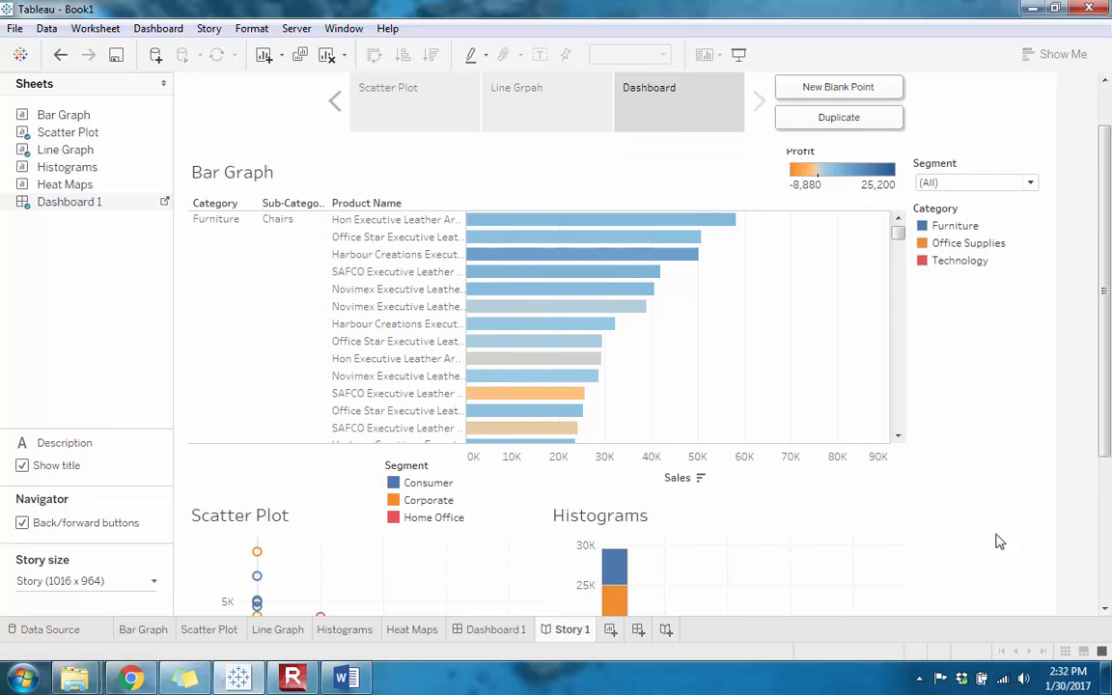
scroll(998, 551, "down", 2)
scroll(975, 549, "up", 2)
scroll(975, 549, "up", 2)
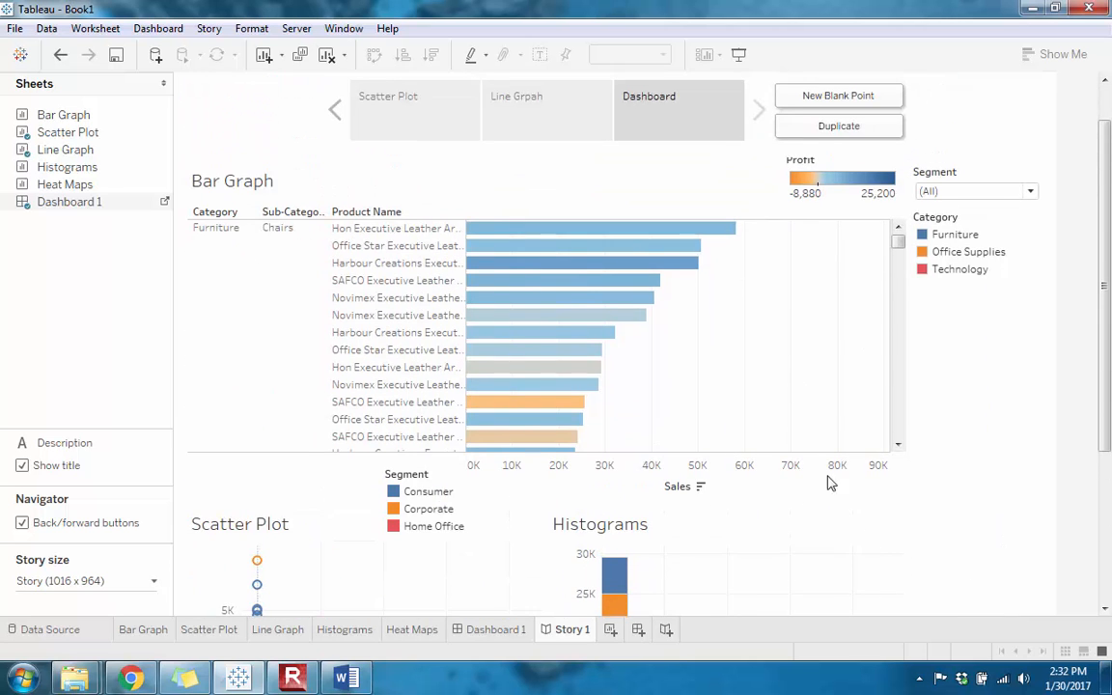